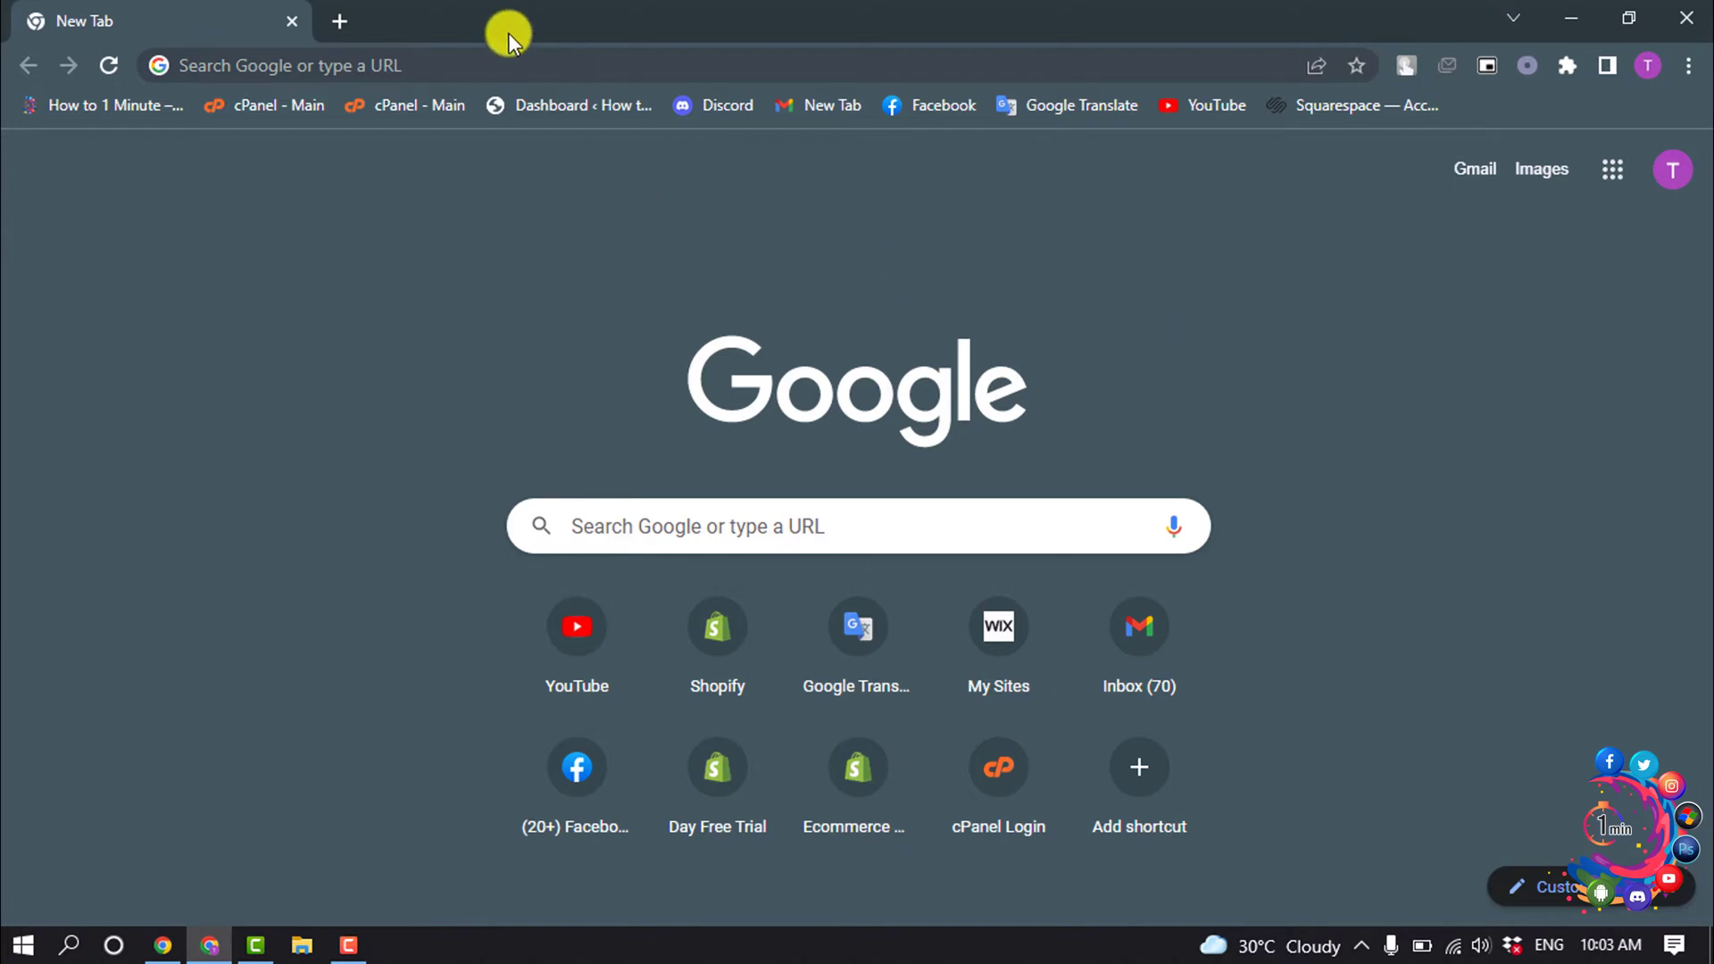
# - Load squarespace.com in Chrome, correcting the mistyped '.vom' ending to '.com'
pyautogui.click(490, 55)
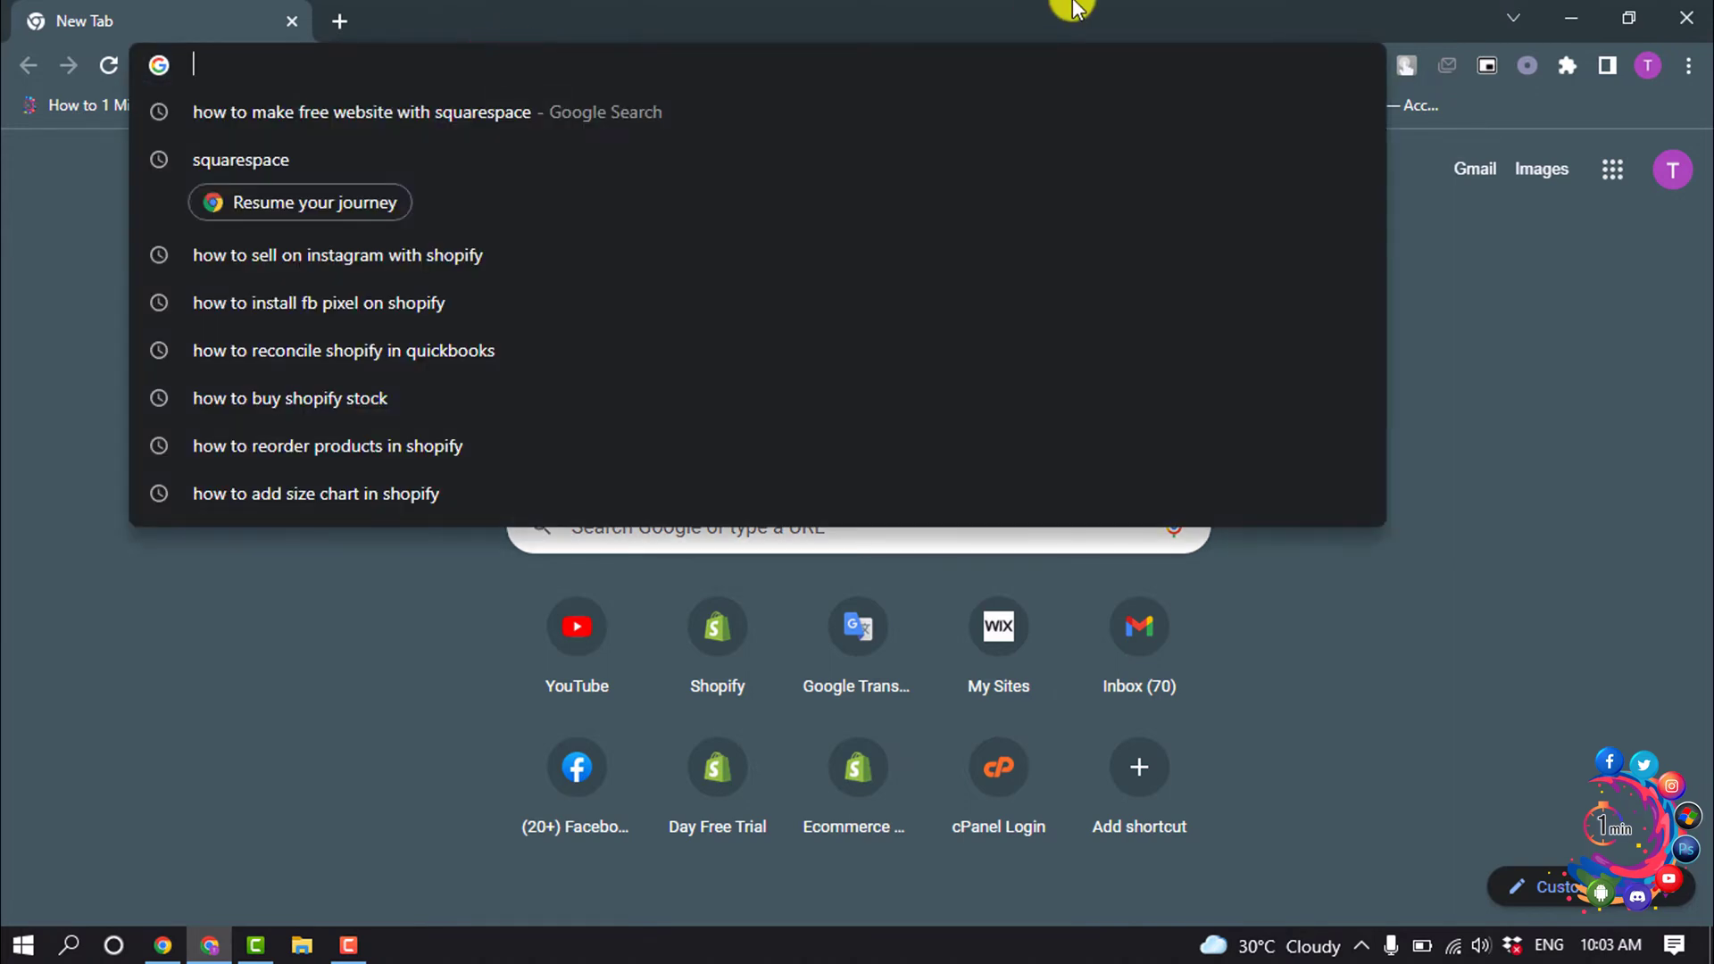
pyautogui.write('s')
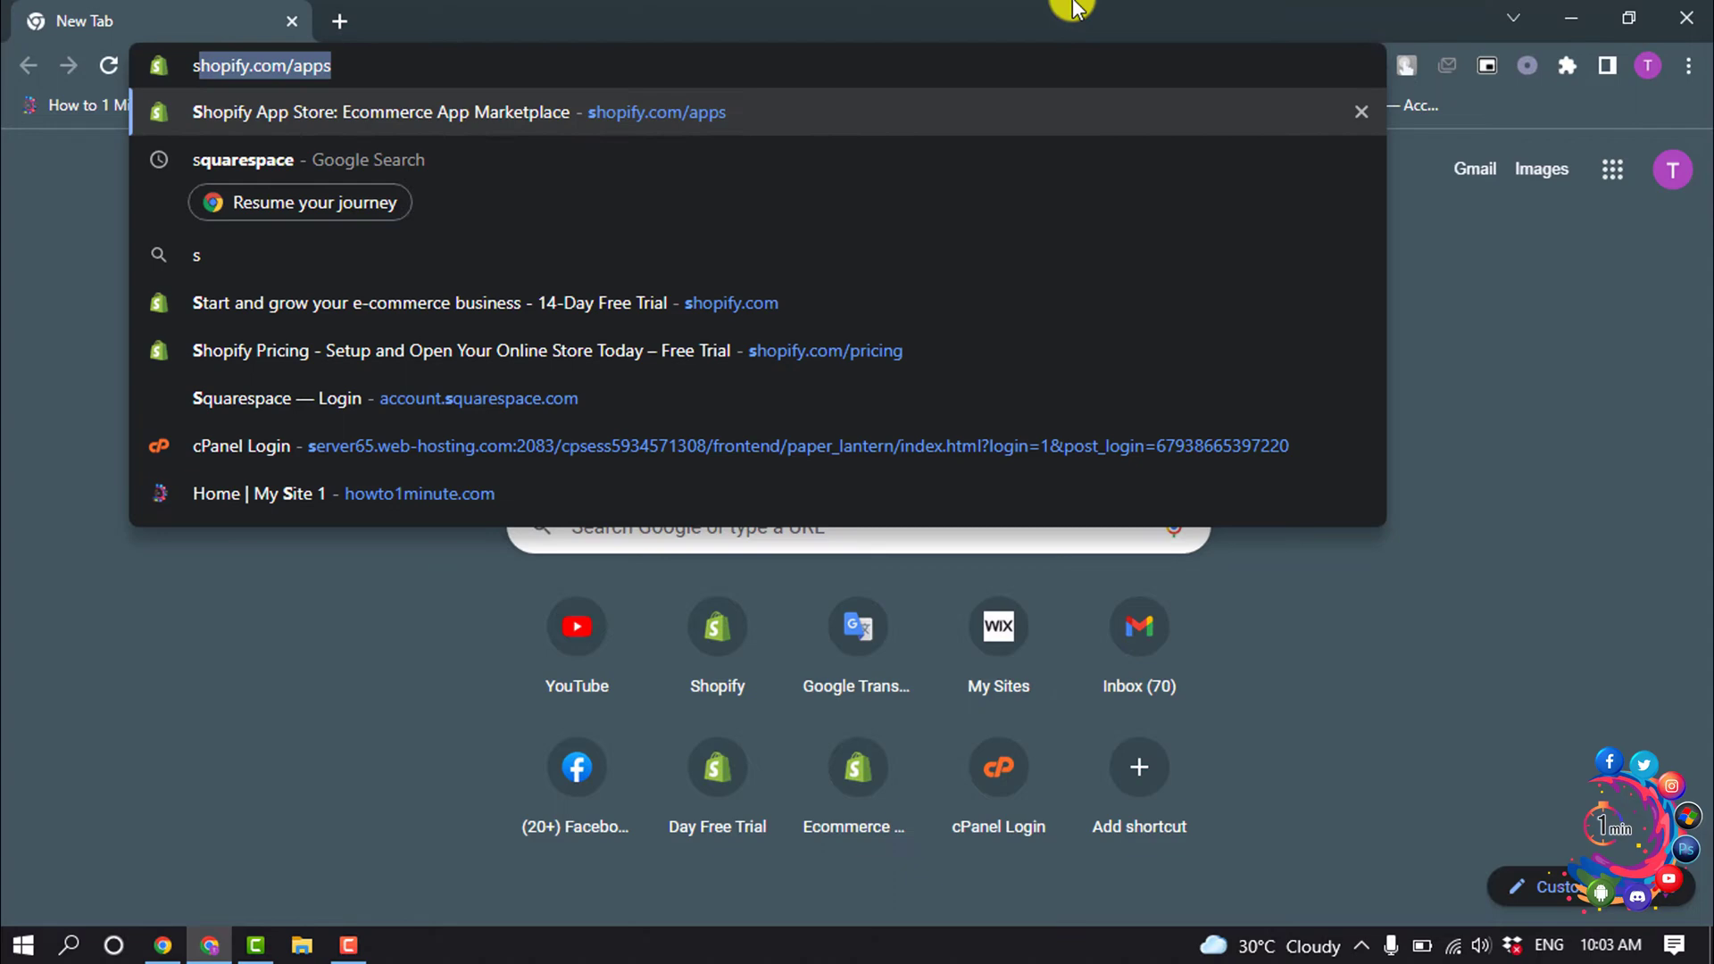
pyautogui.write('quarespace.vom')
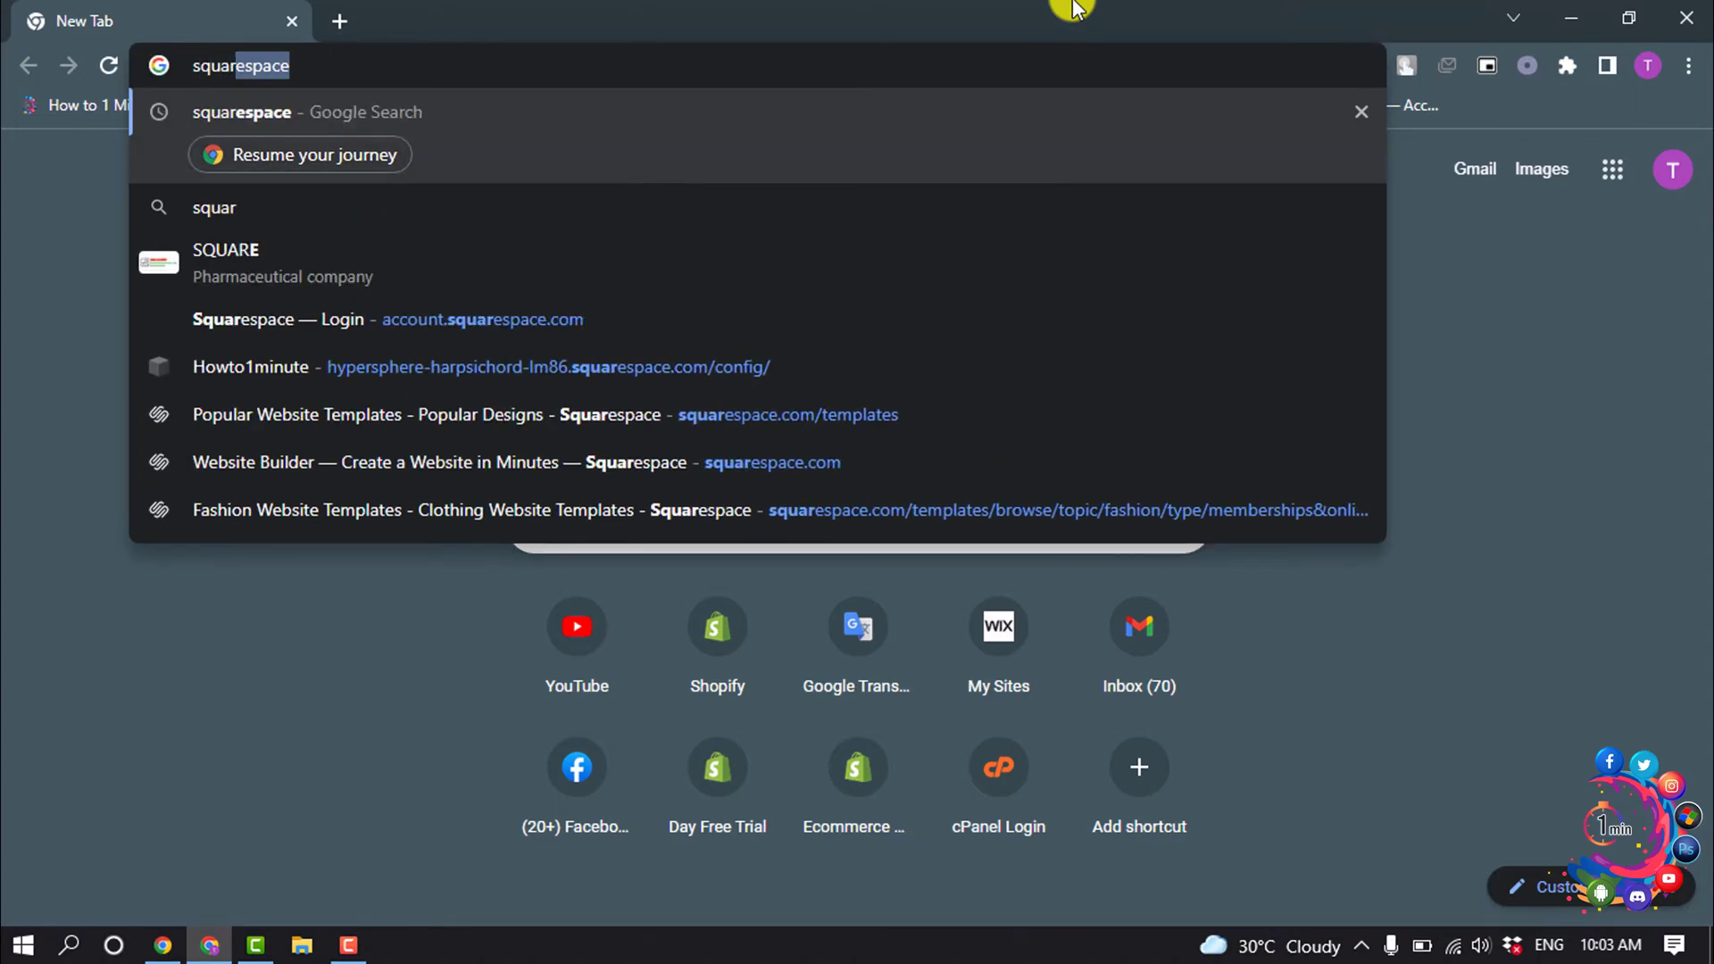
pyautogui.press('BackSpace')
pyautogui.press('BackSpace')
pyautogui.press('BackSpace')
pyautogui.press('BackSpace')
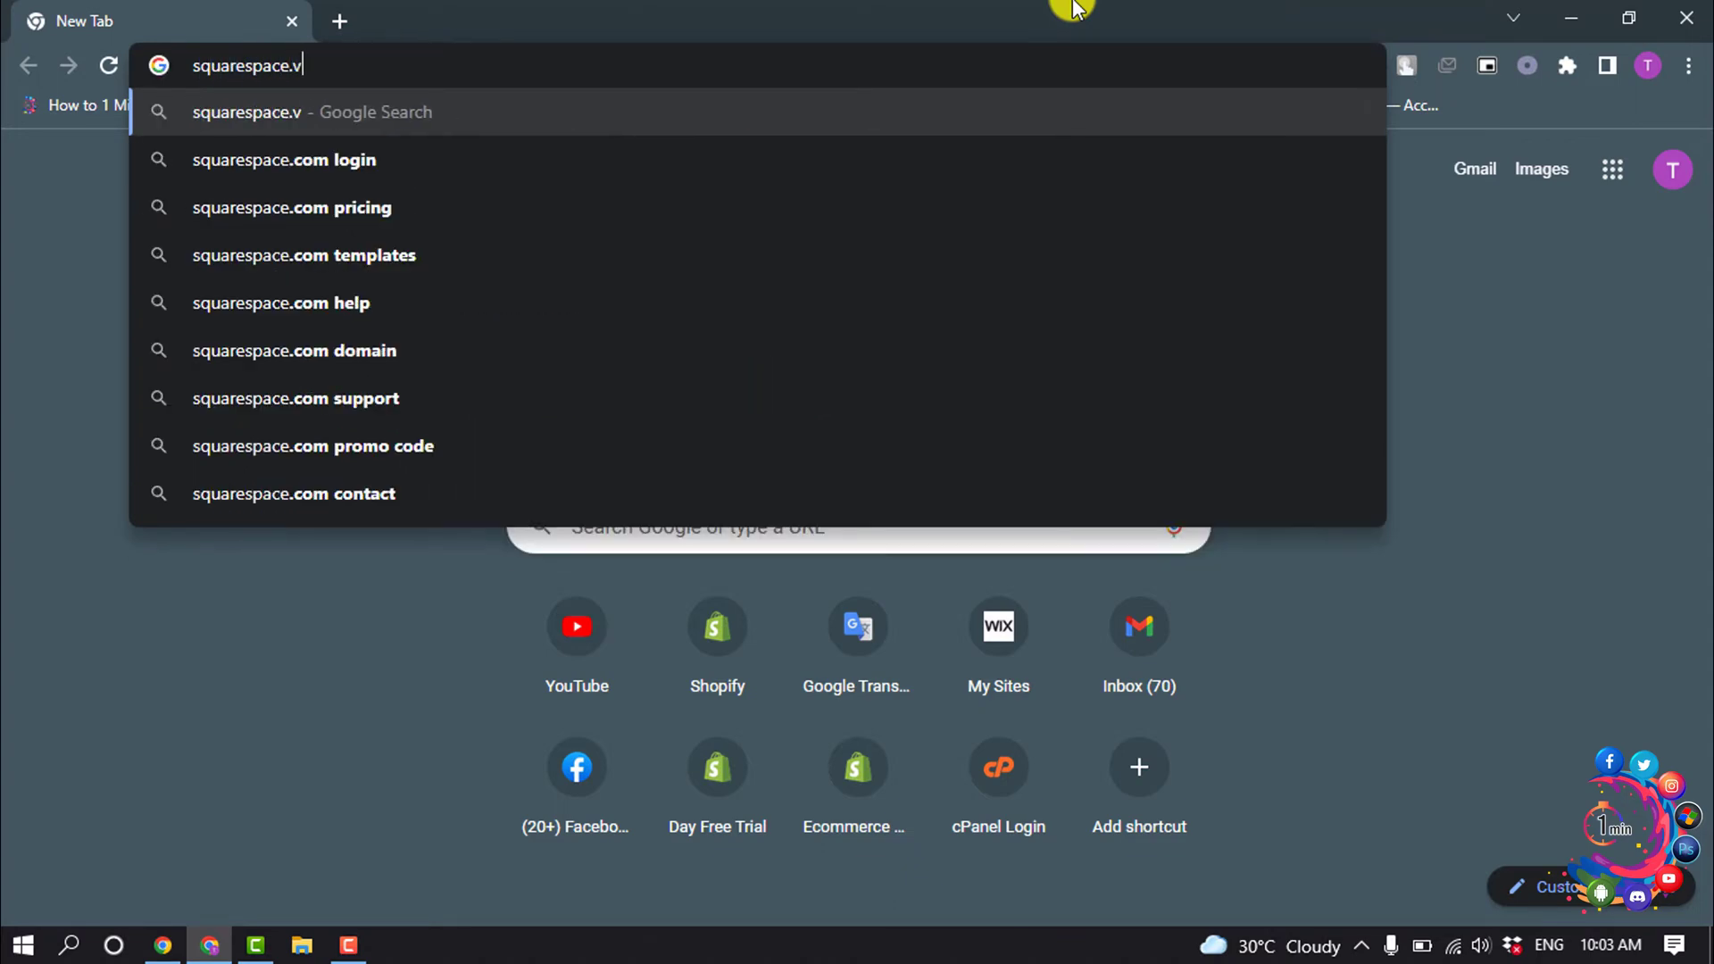
pyautogui.write('.com')
pyautogui.press('Return')
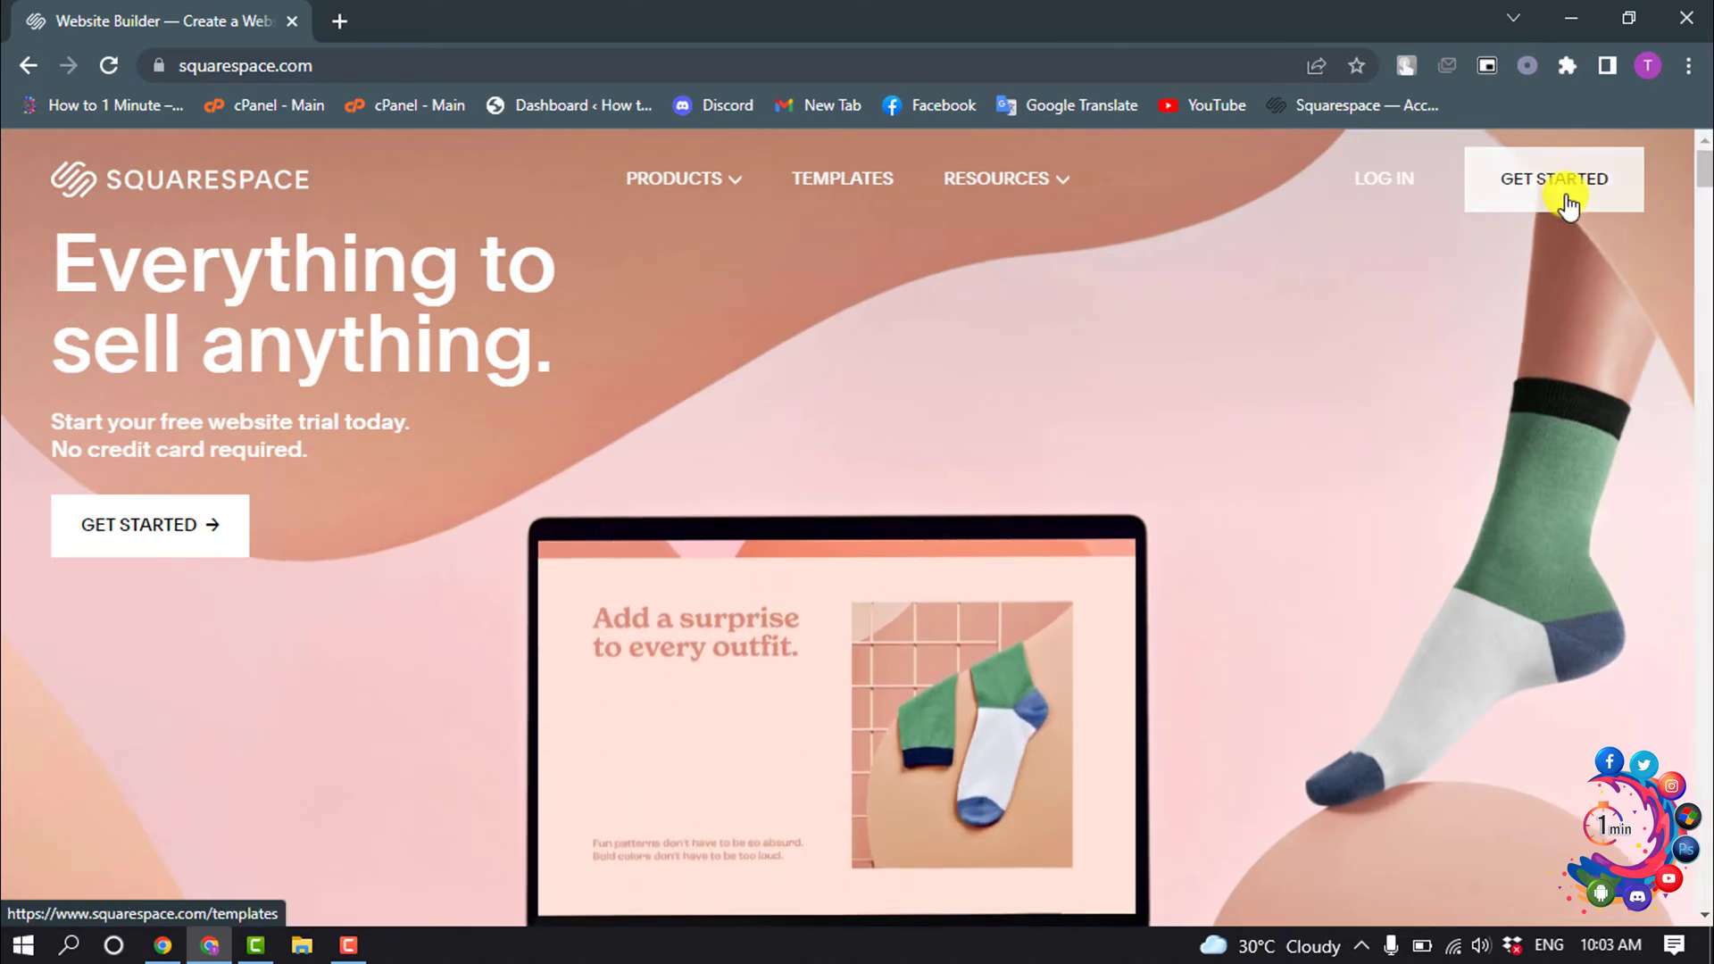
# - Open the Squarespace template gallery and scroll to the Paloma template among Popular Designs
pyautogui.click(1568, 205)
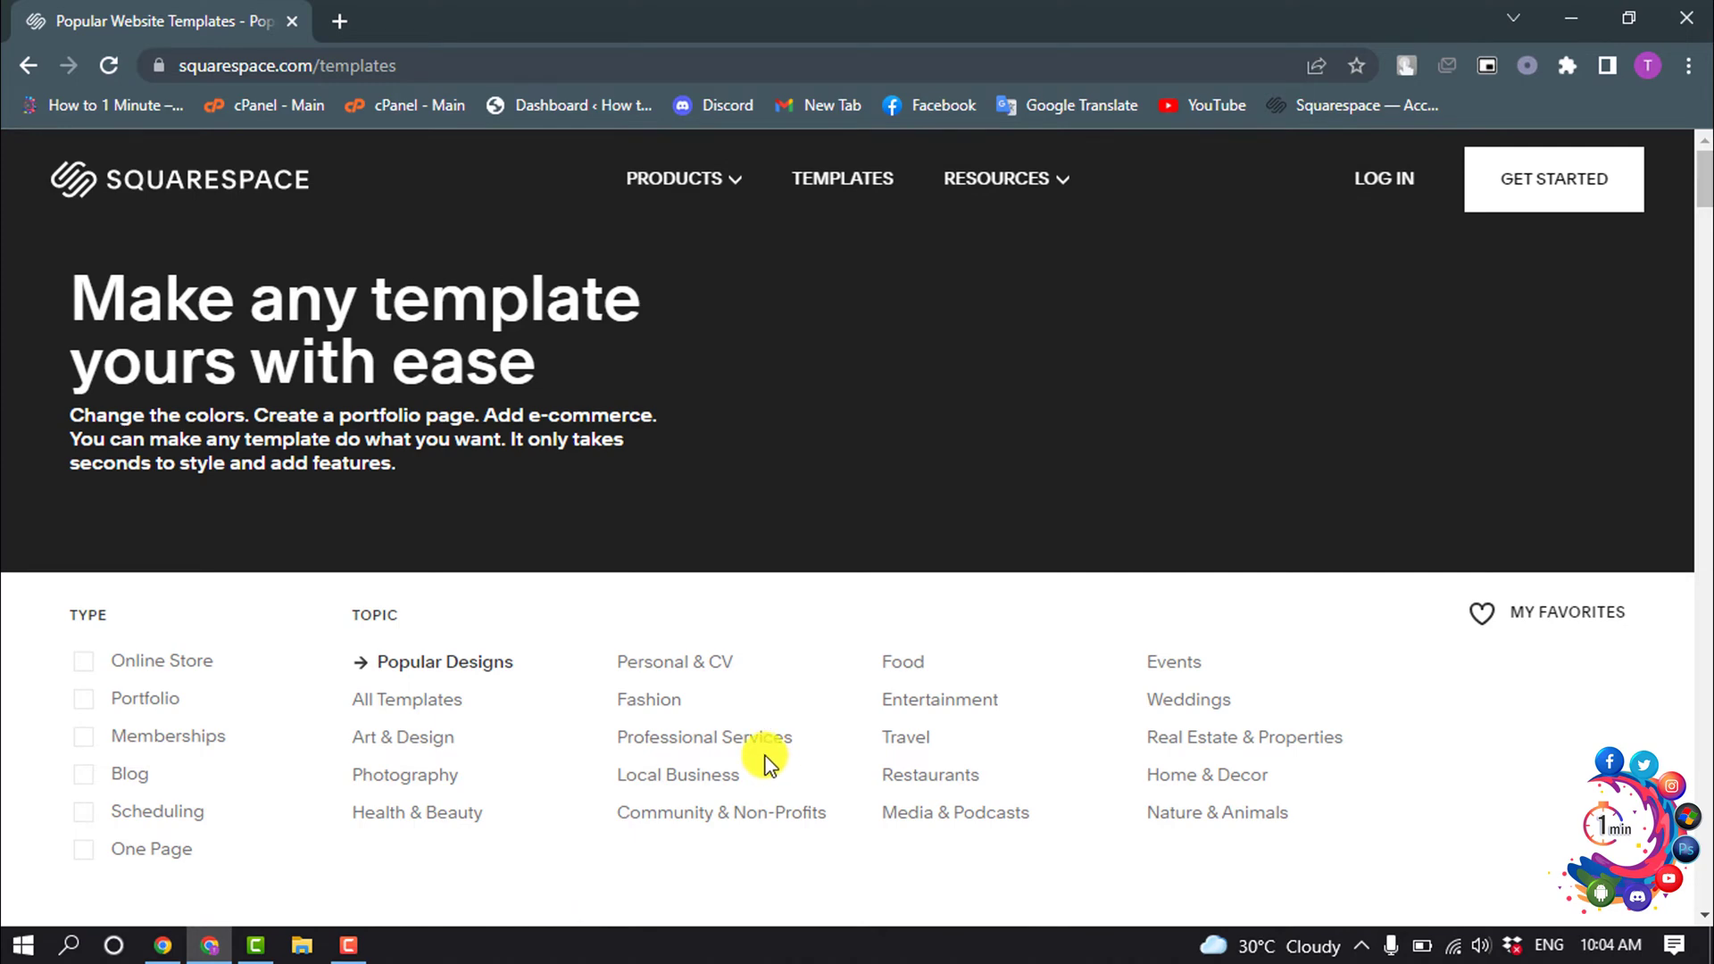
pyautogui.scroll(-2, 766, 761)
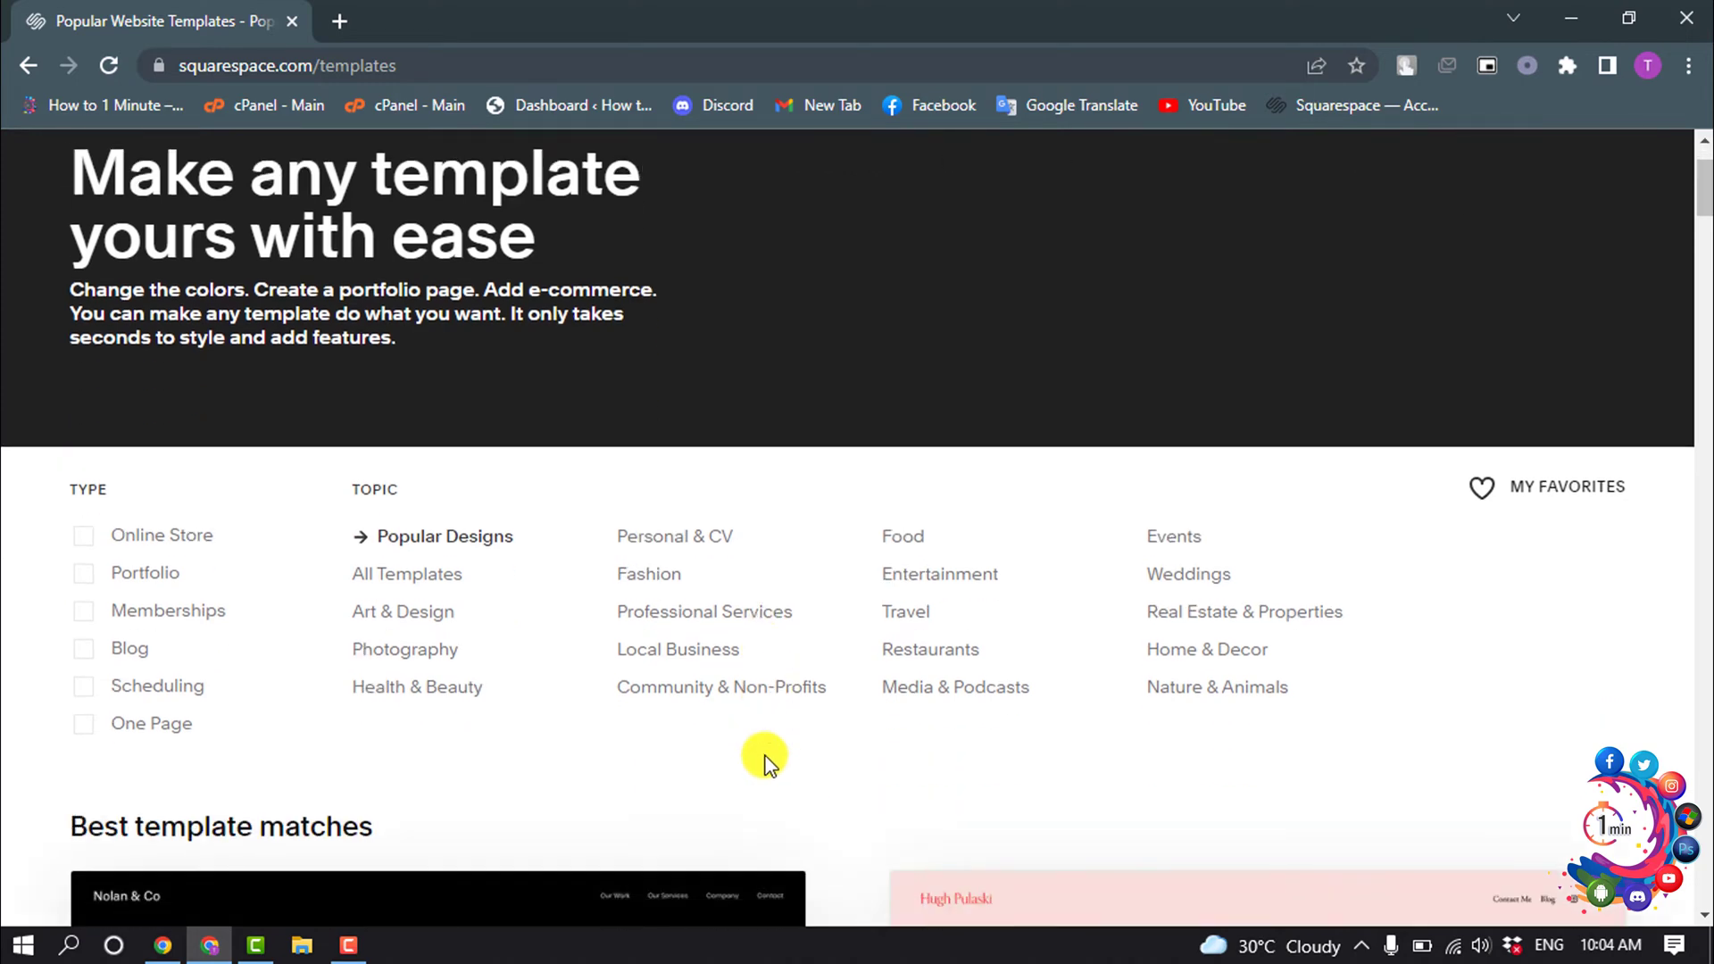
pyautogui.scroll(-3, 768, 763)
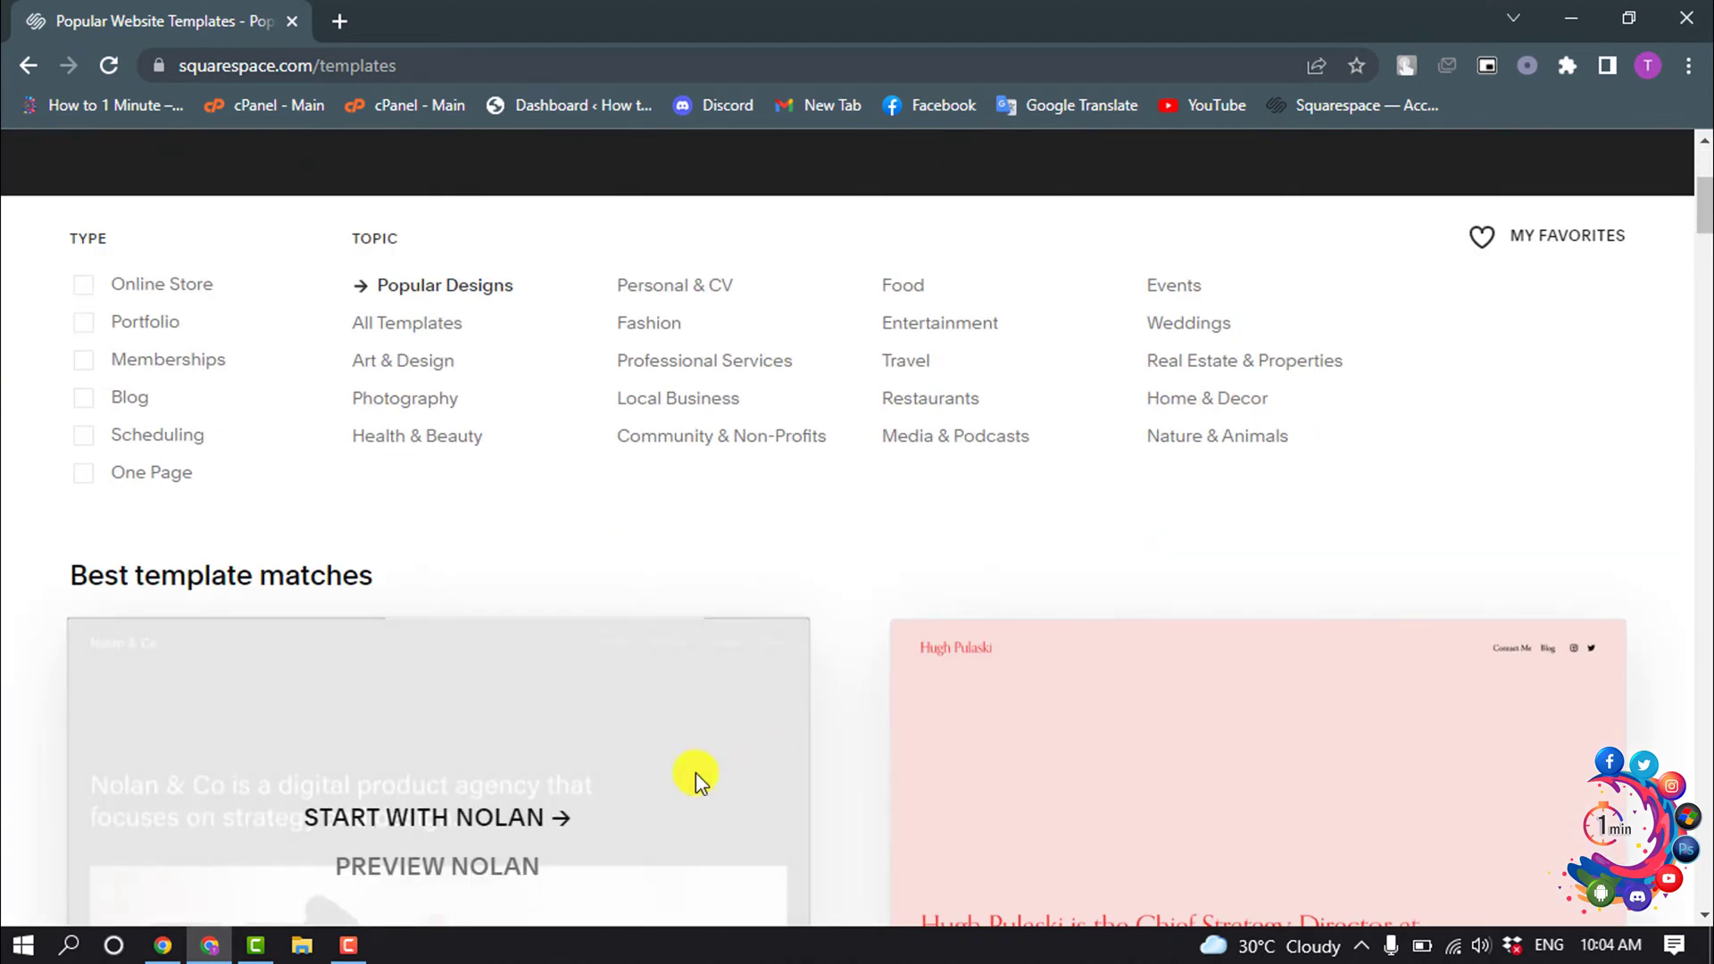
pyautogui.scroll(-9, 901, 589)
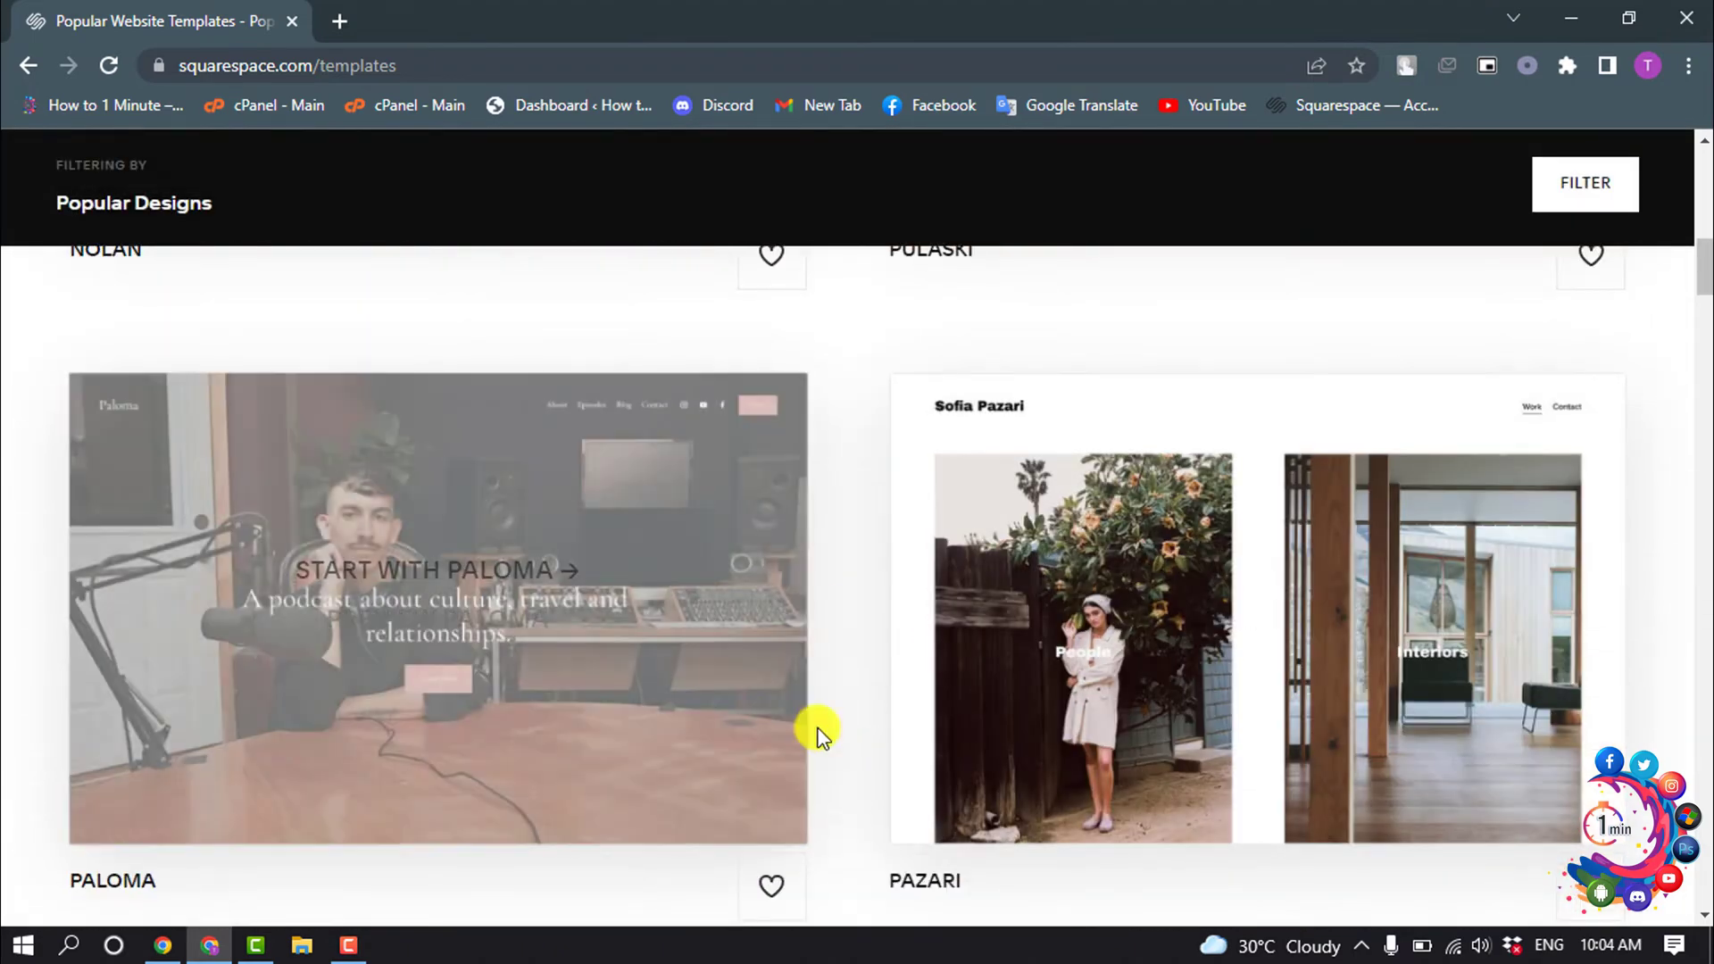
pyautogui.scroll(-5, 1555, 643)
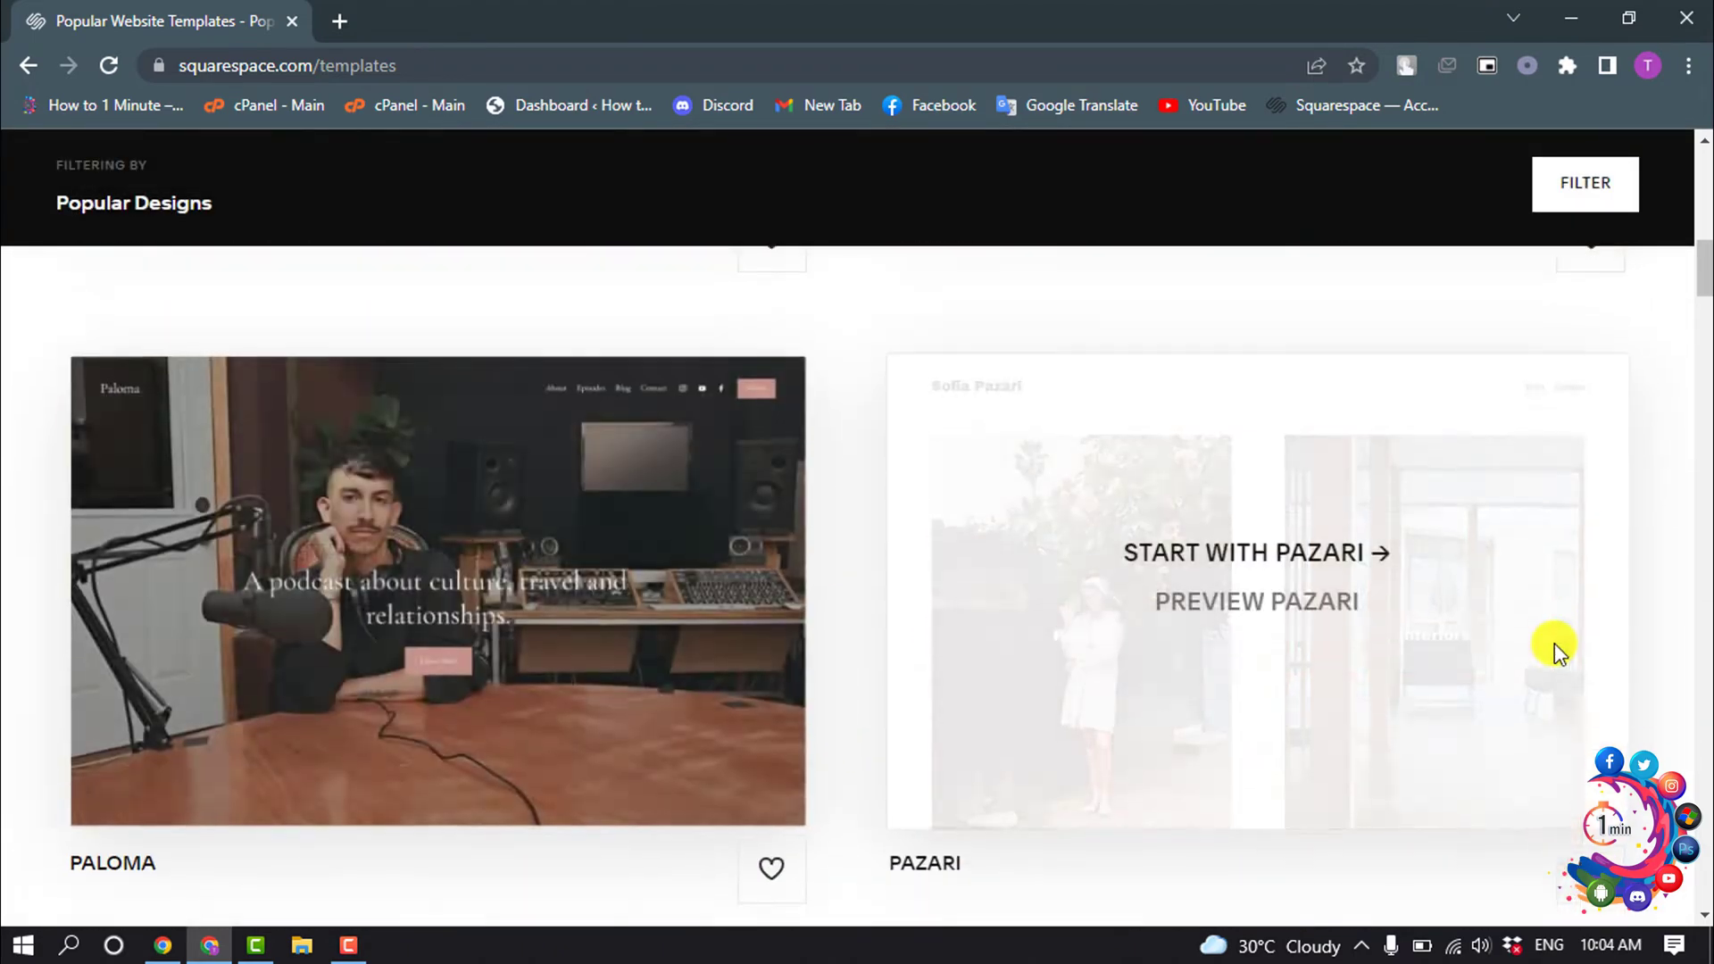
pyautogui.scroll(-4, 1555, 643)
pyautogui.scroll(5, 1555, 643)
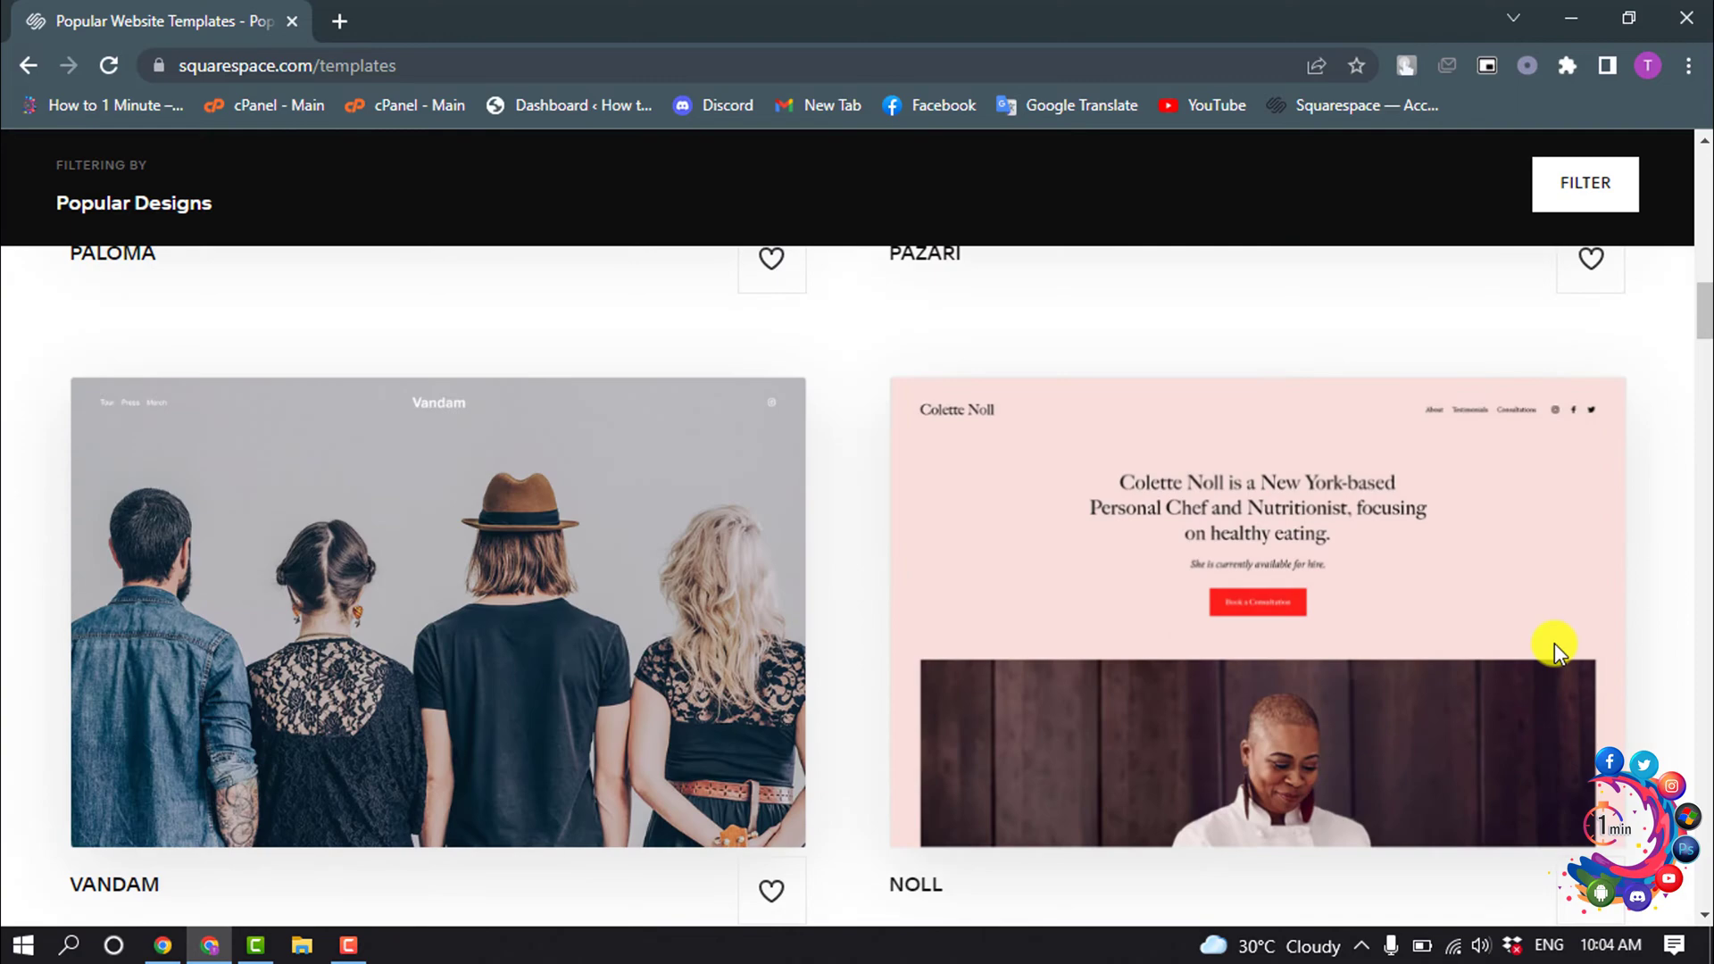
pyautogui.scroll(5, 1555, 643)
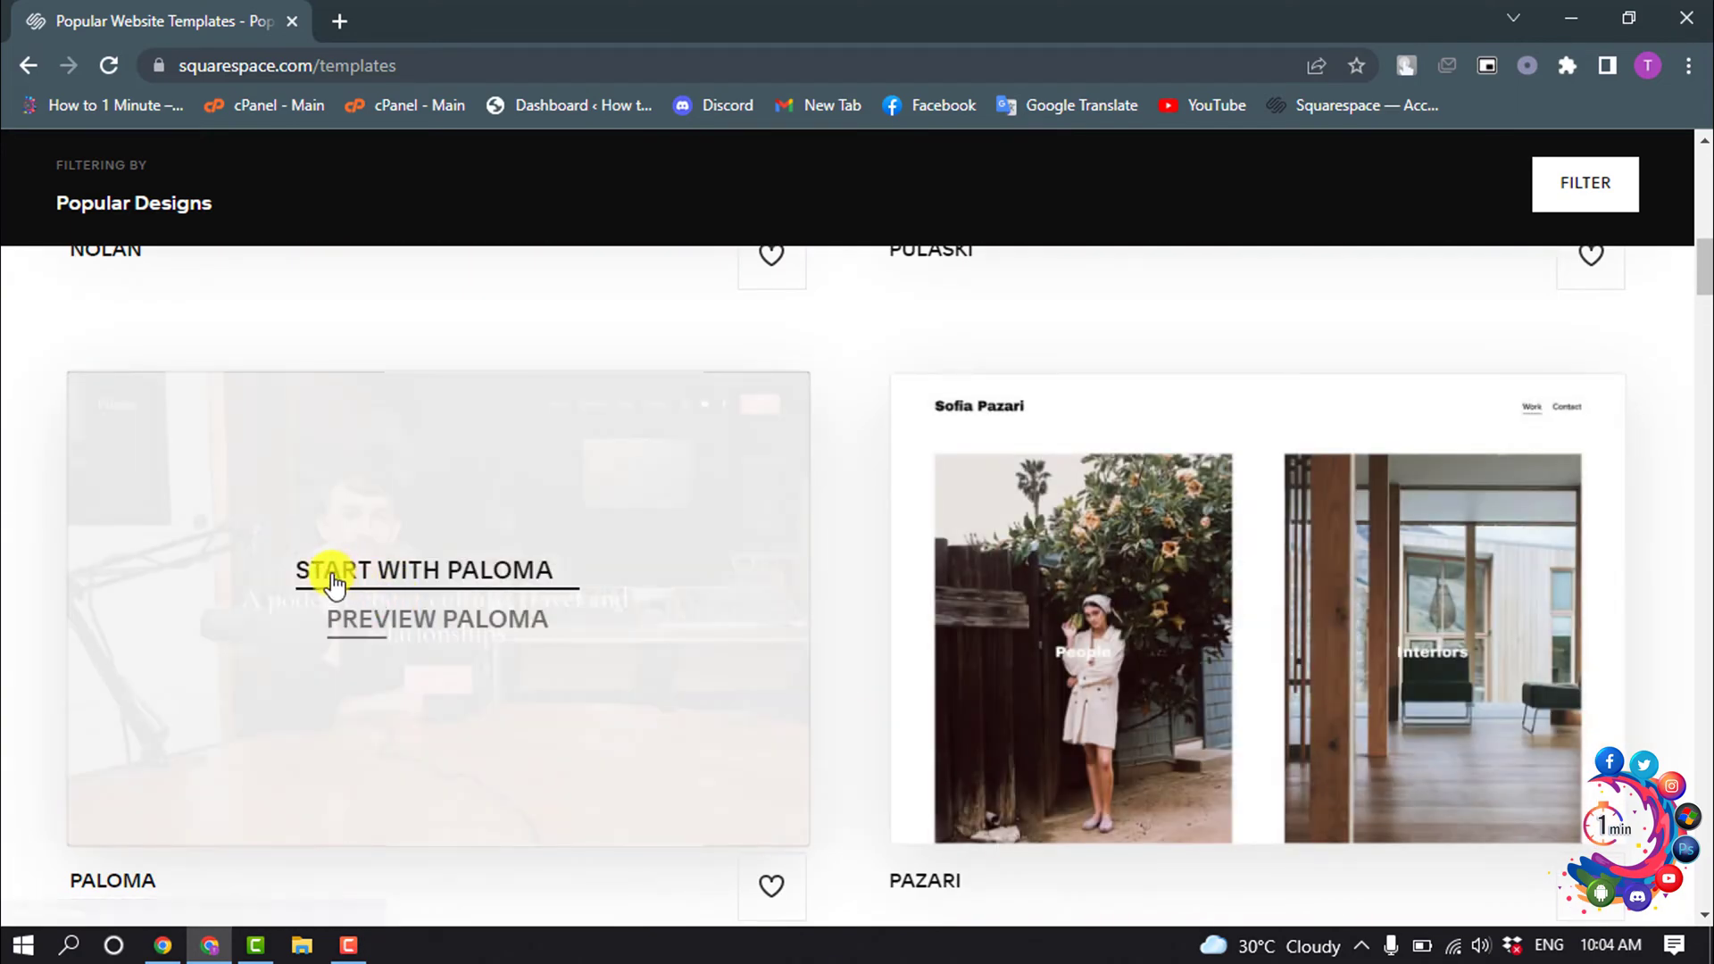
# - Start a site from Paloma, choose e-mail sign-up, and autofill the first and last name
pyautogui.click(446, 585)
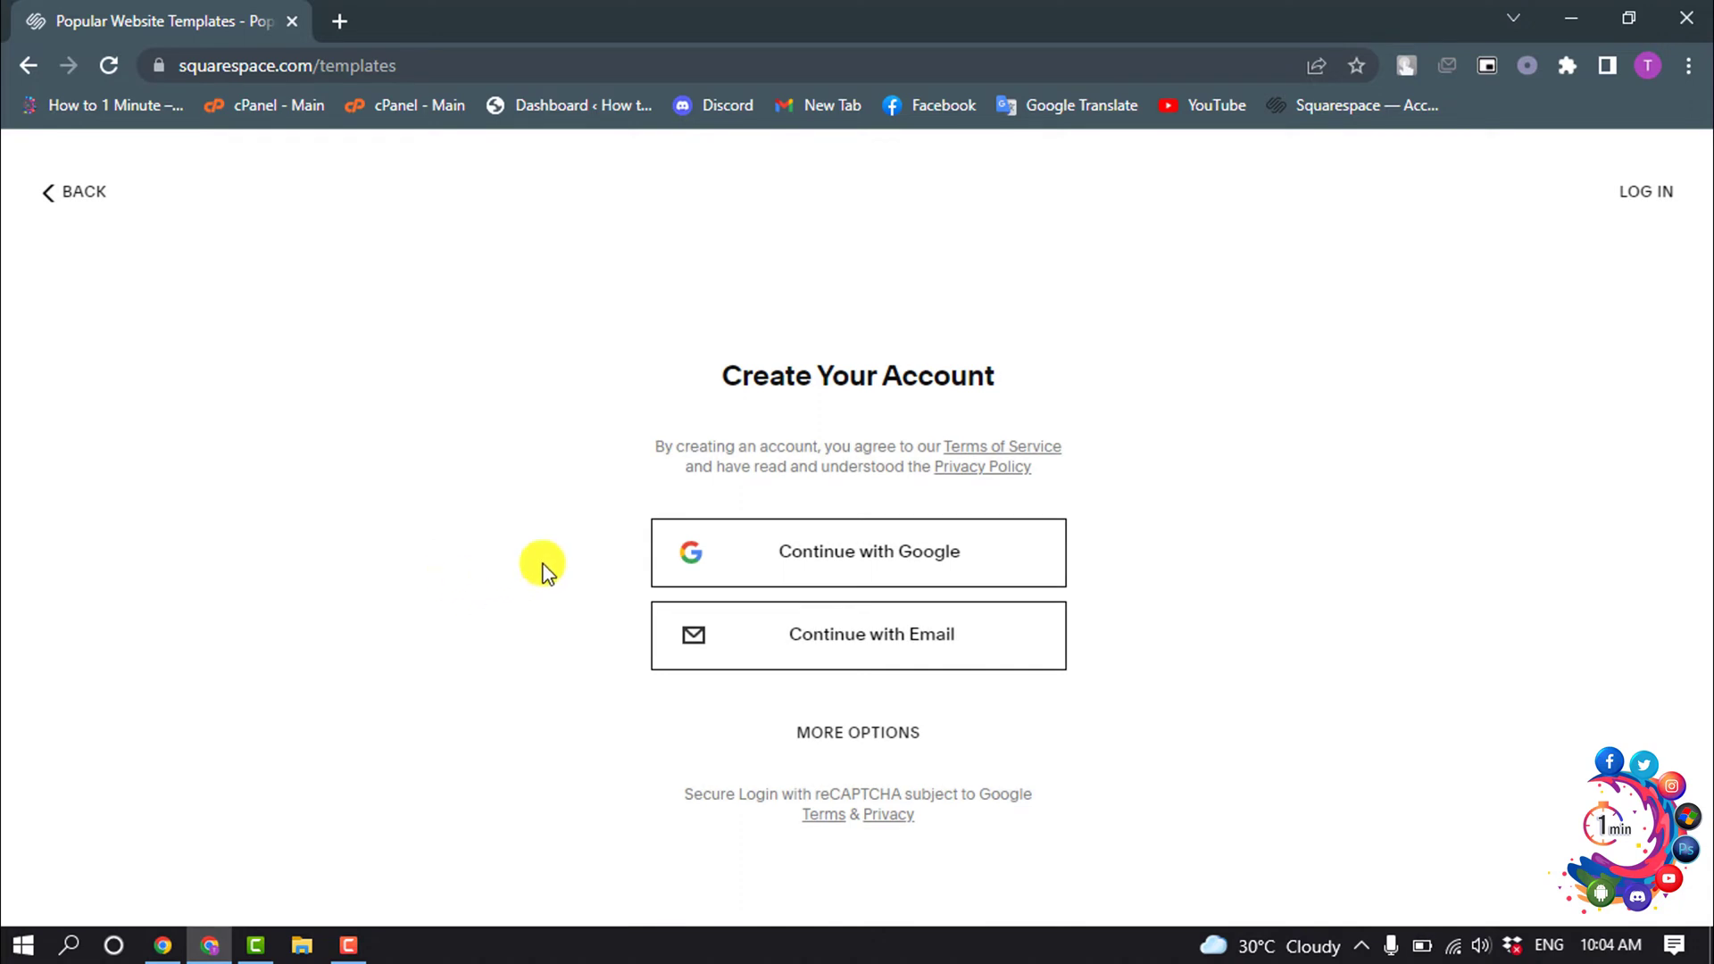
pyautogui.click(849, 656)
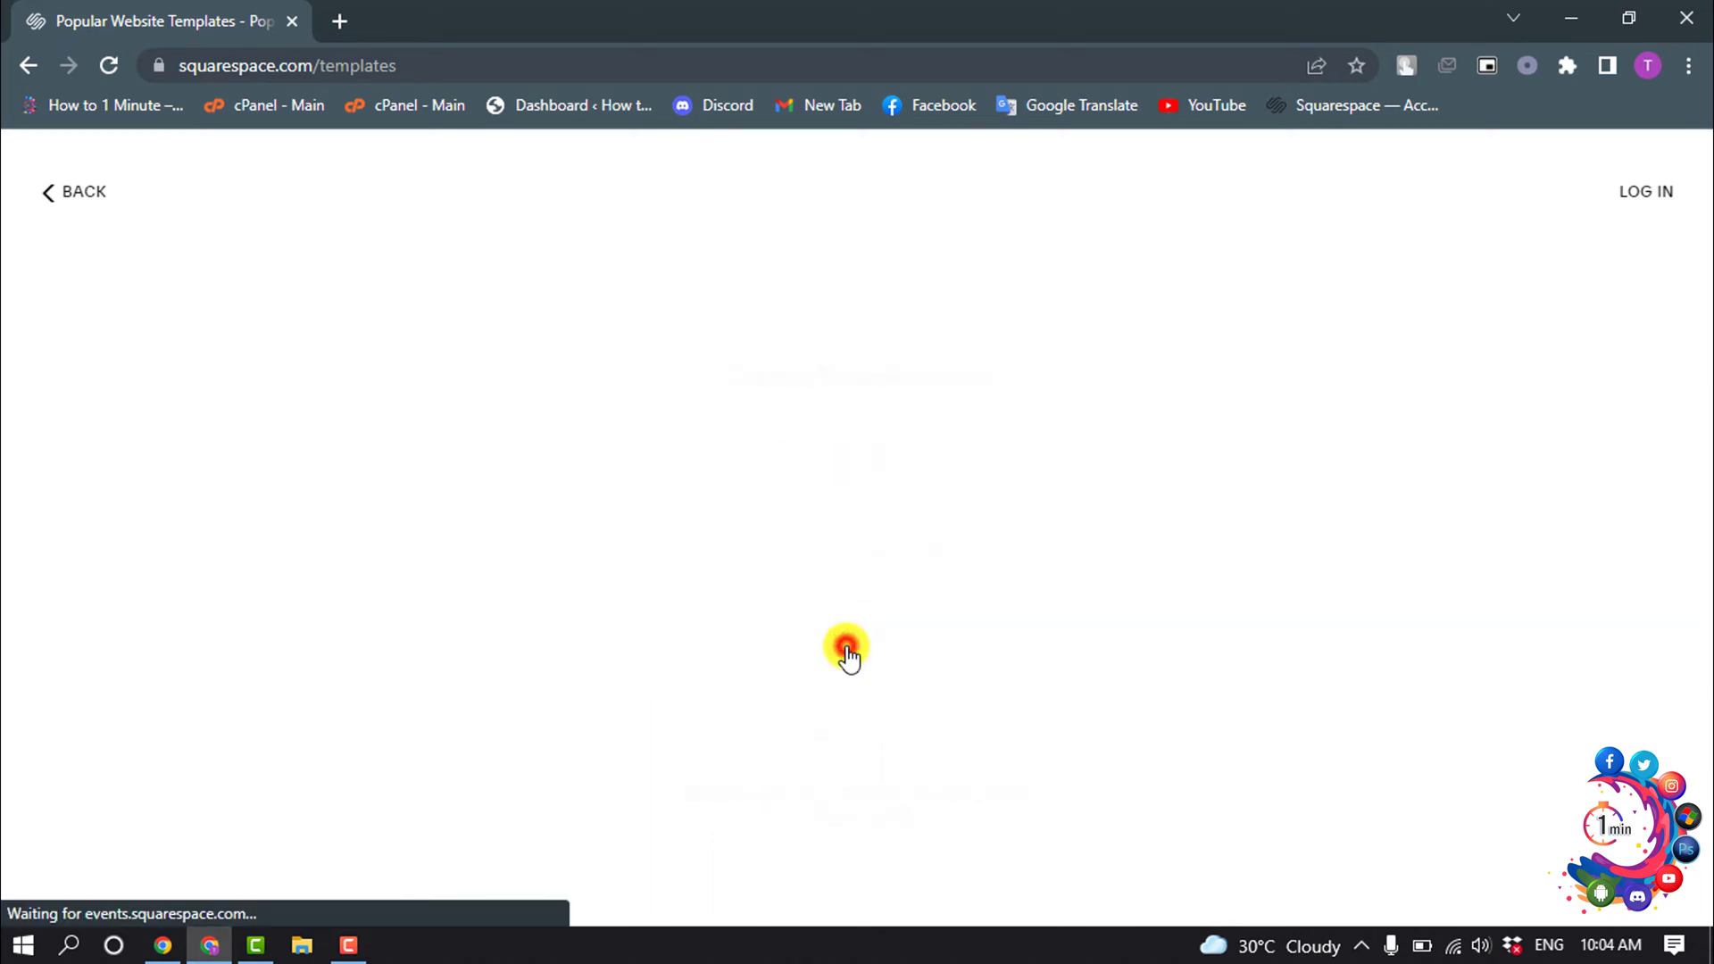
pyautogui.click(683, 439)
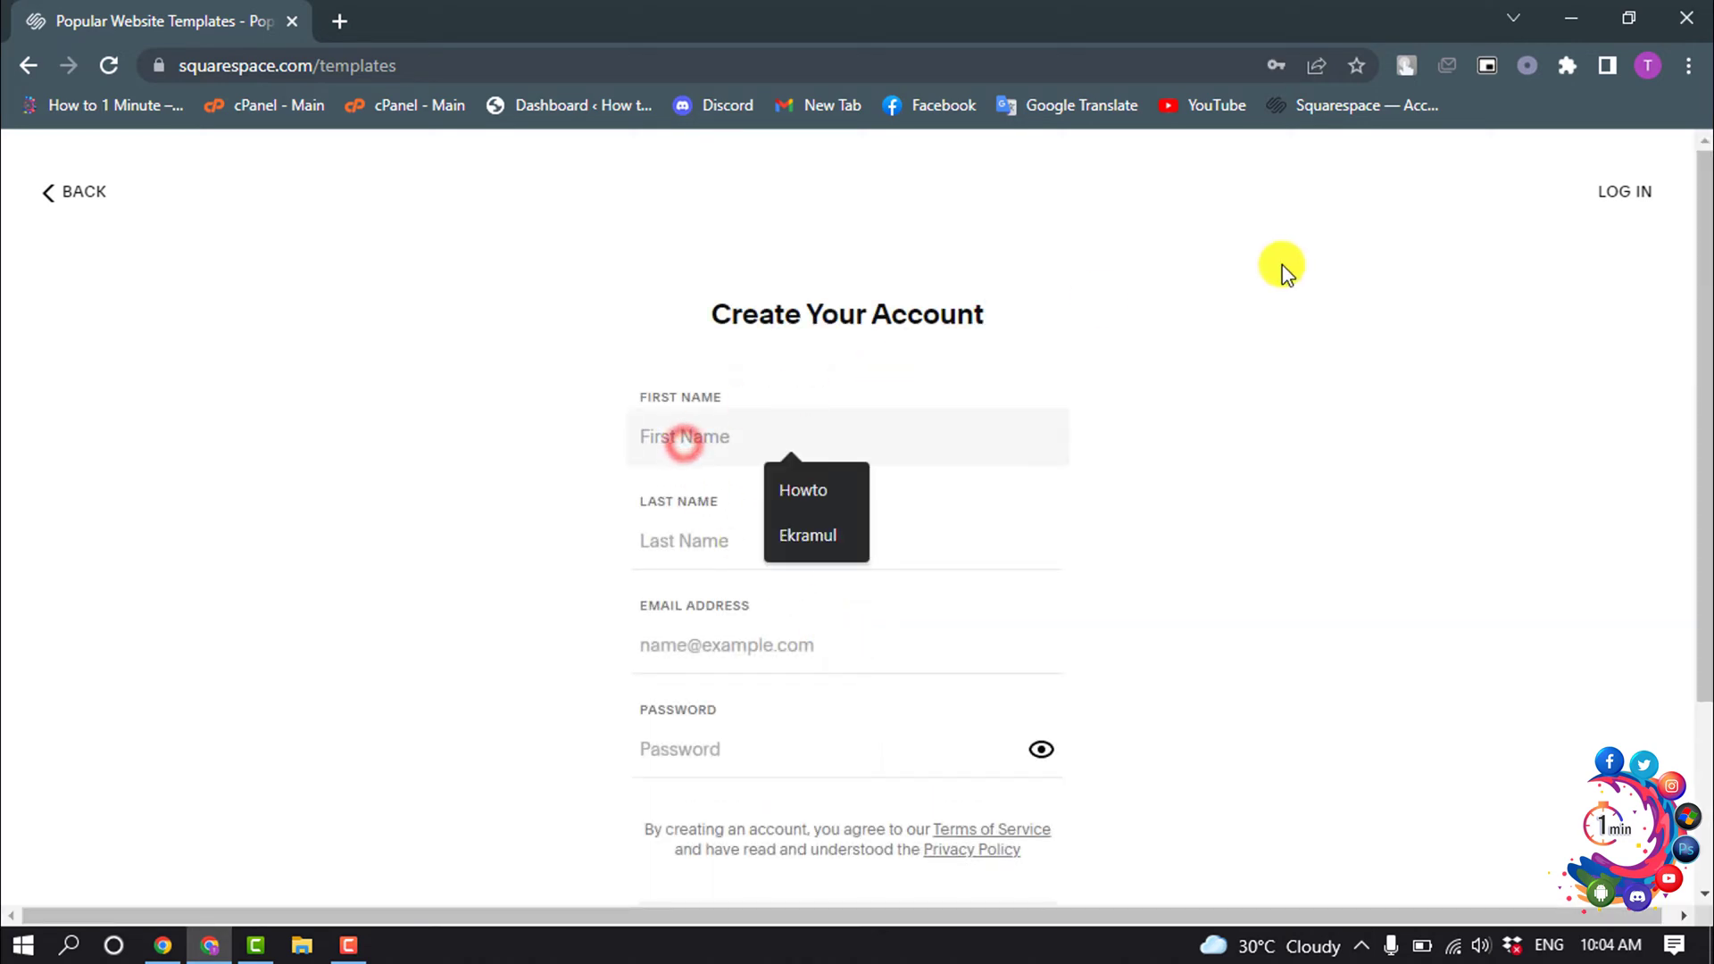
pyautogui.click(820, 536)
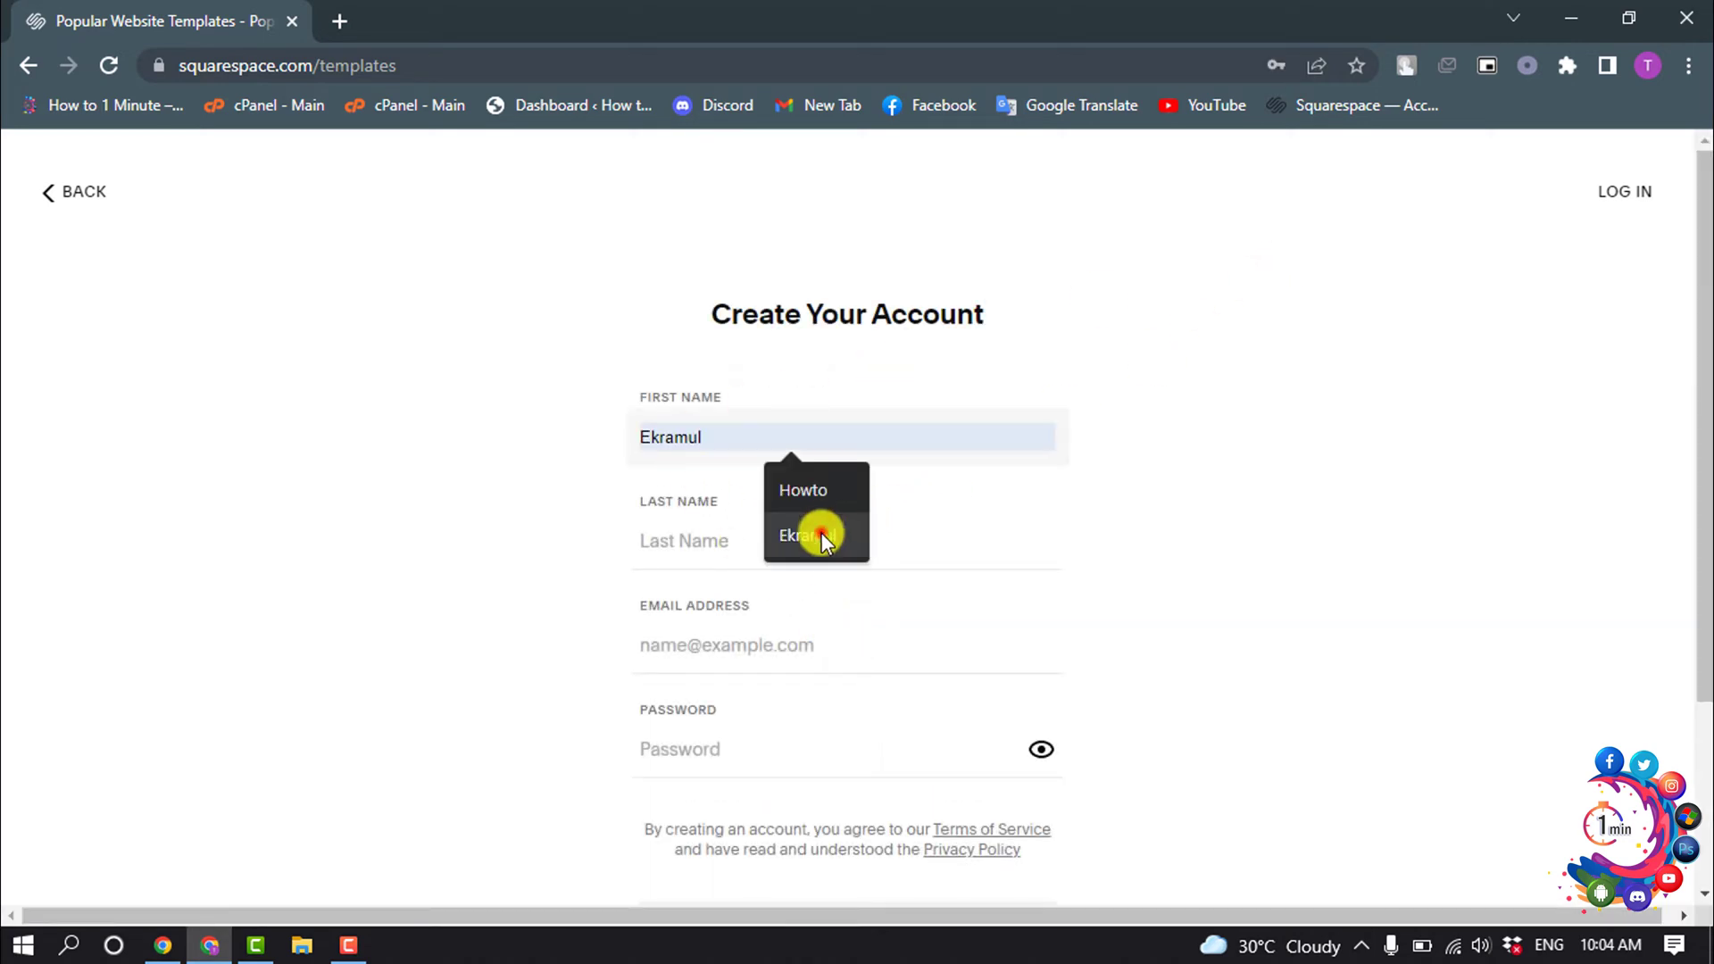
pyautogui.click(750, 540)
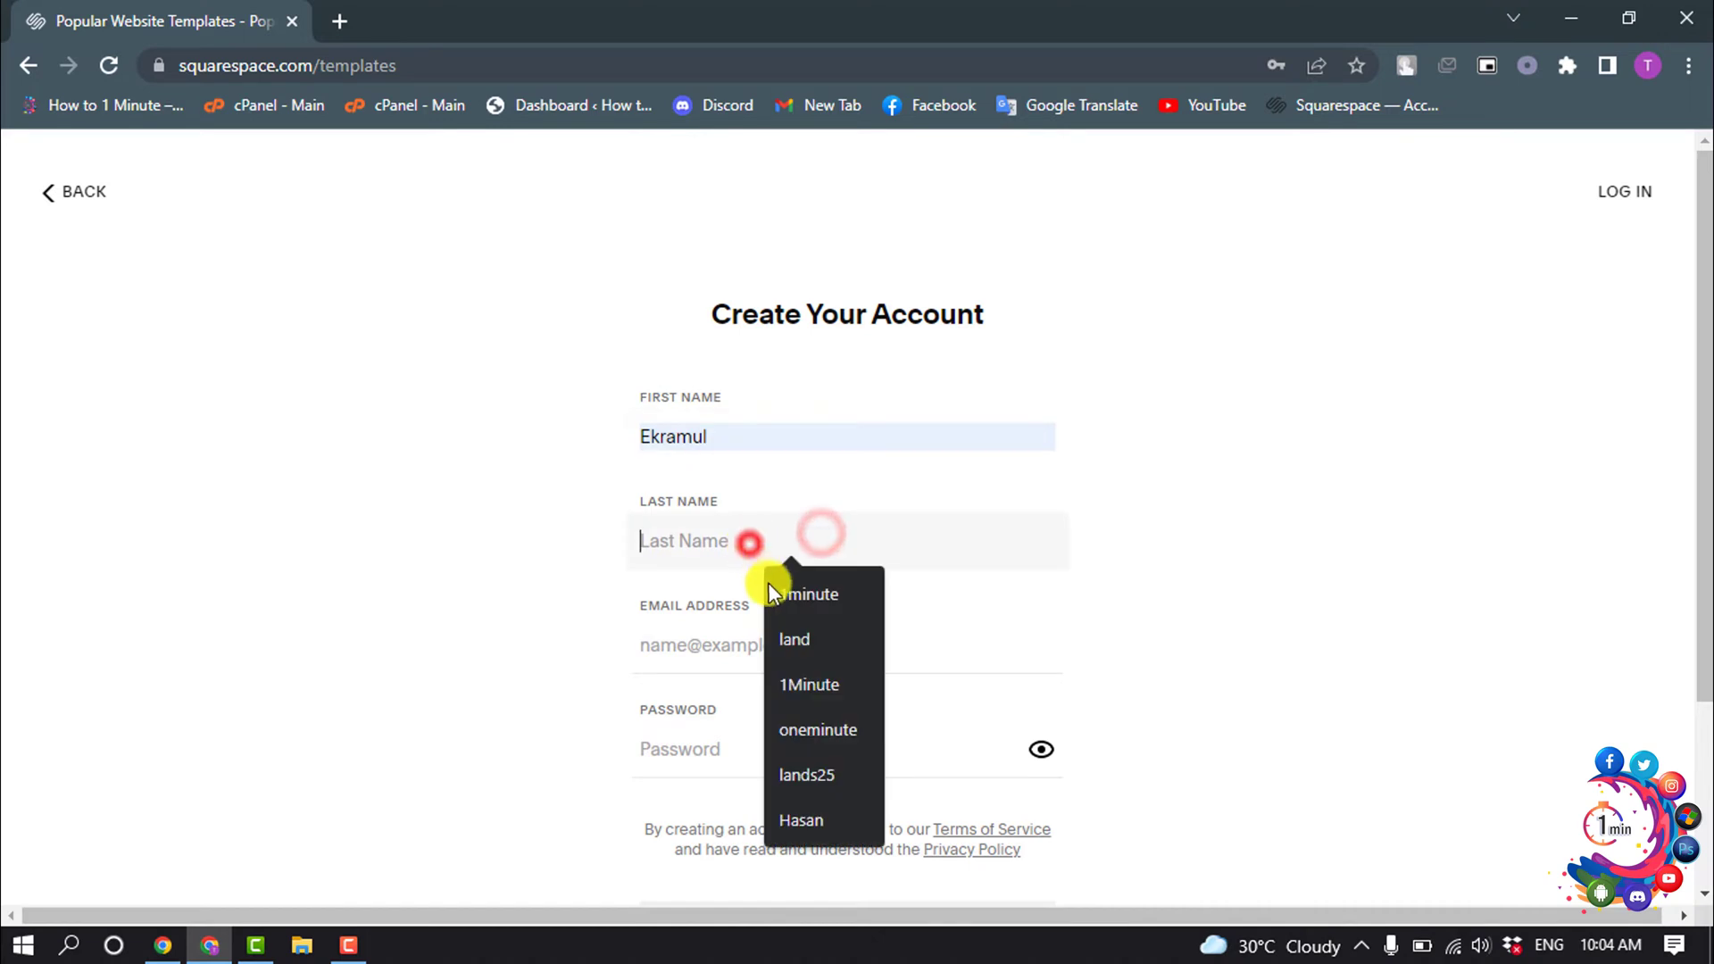
pyautogui.click(801, 814)
# - Fill in the saved e-mail address and an account password, then submit the form
pyautogui.click(715, 647)
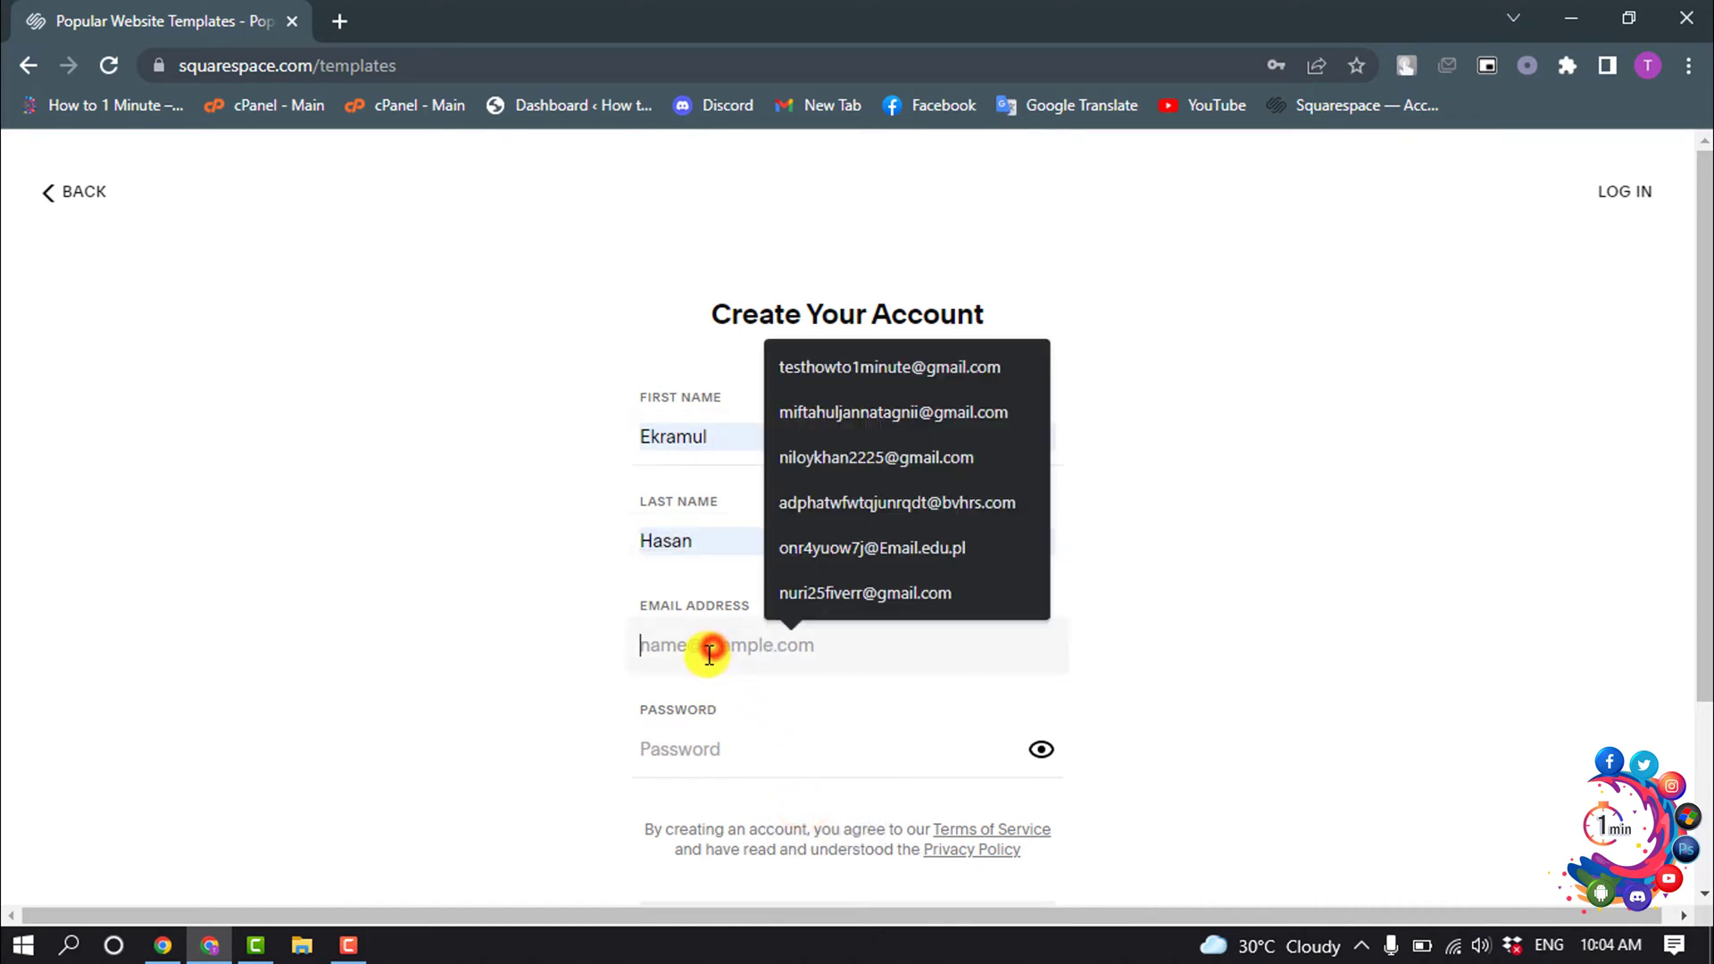
pyautogui.click(862, 548)
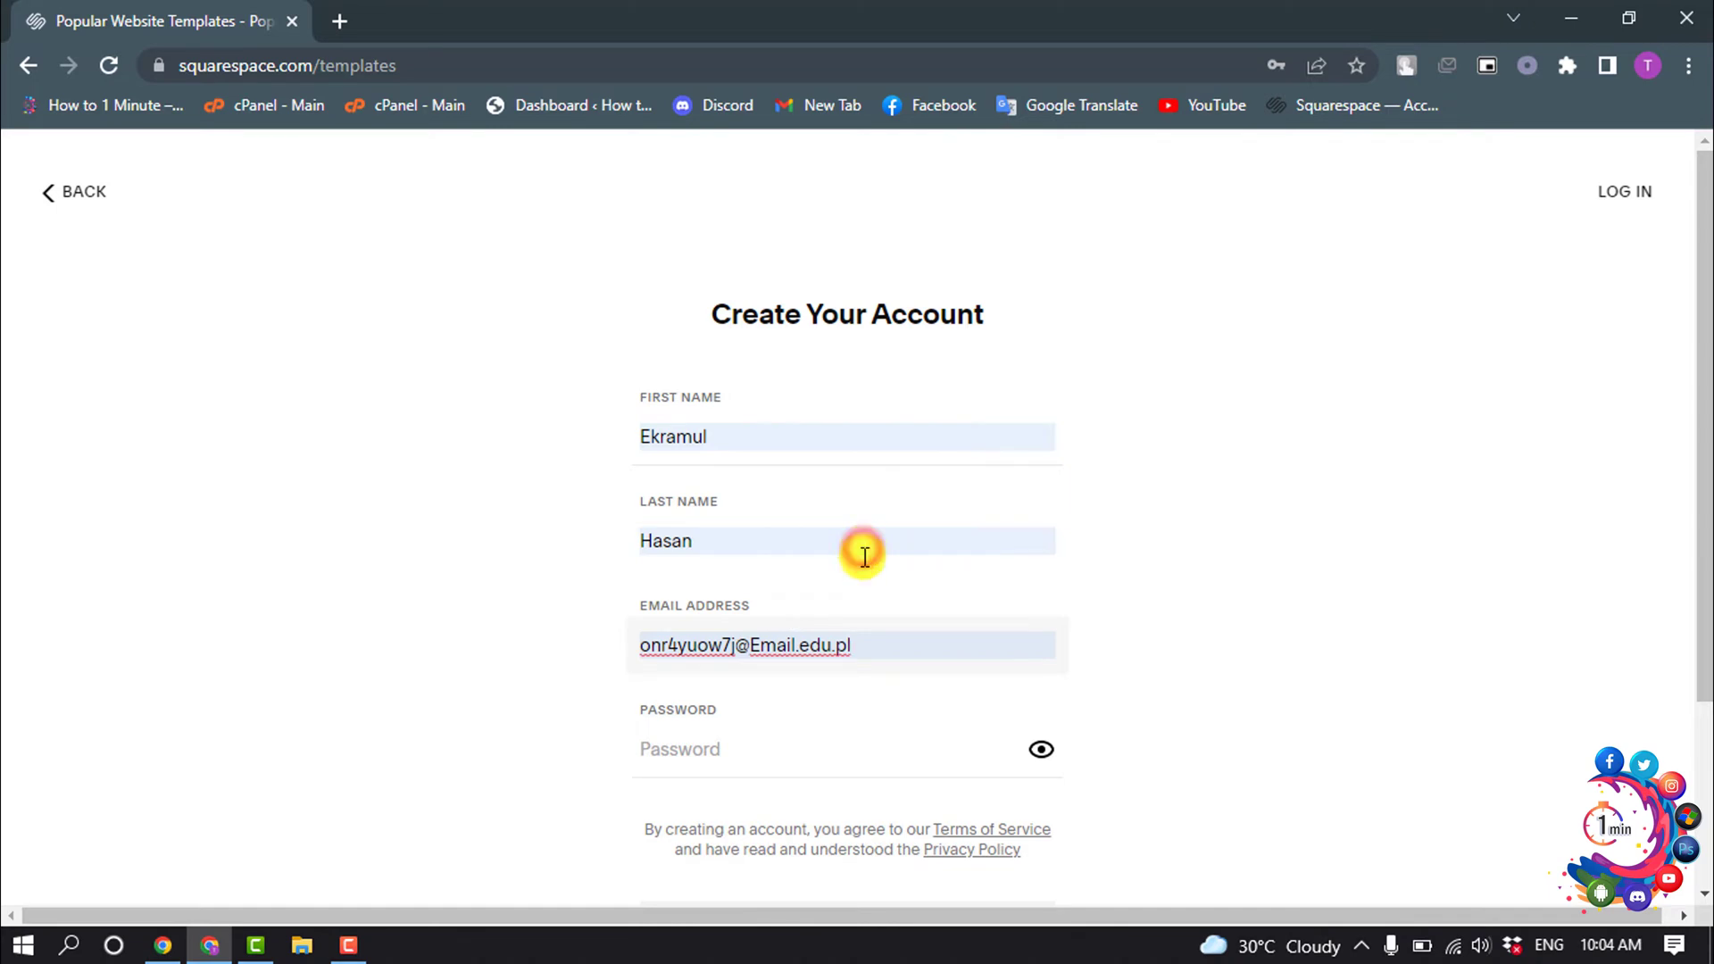
pyautogui.scroll(-2, 872, 566)
pyautogui.click(714, 623)
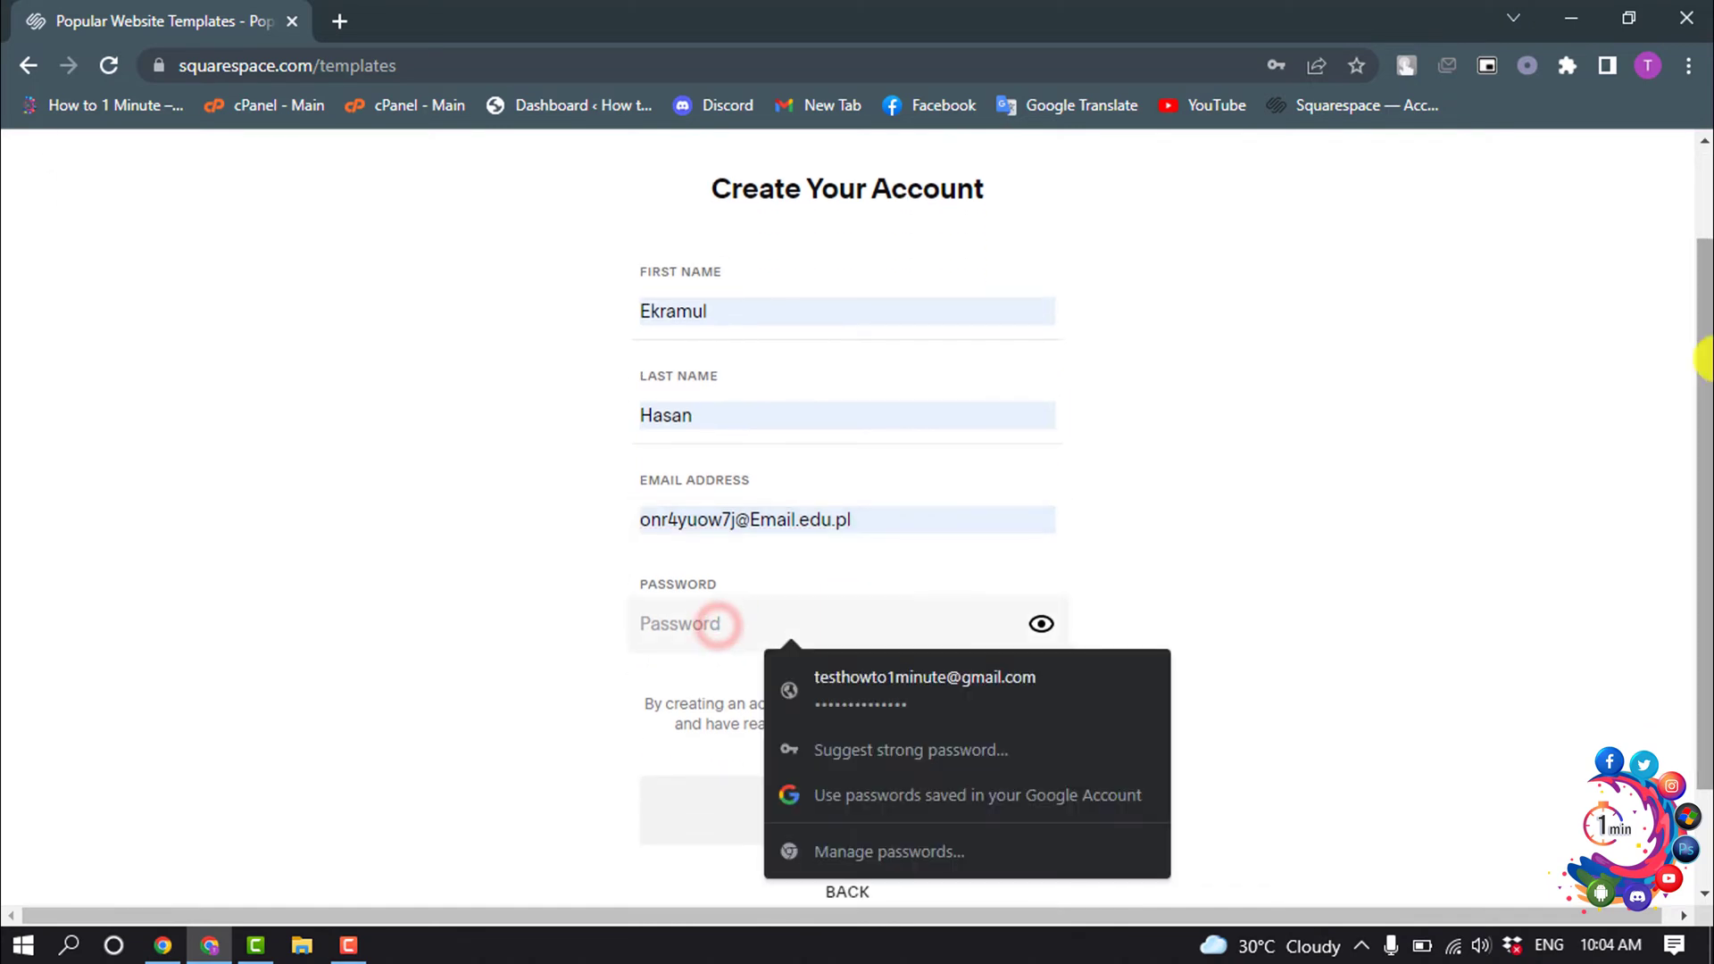
pyautogui.write('a')
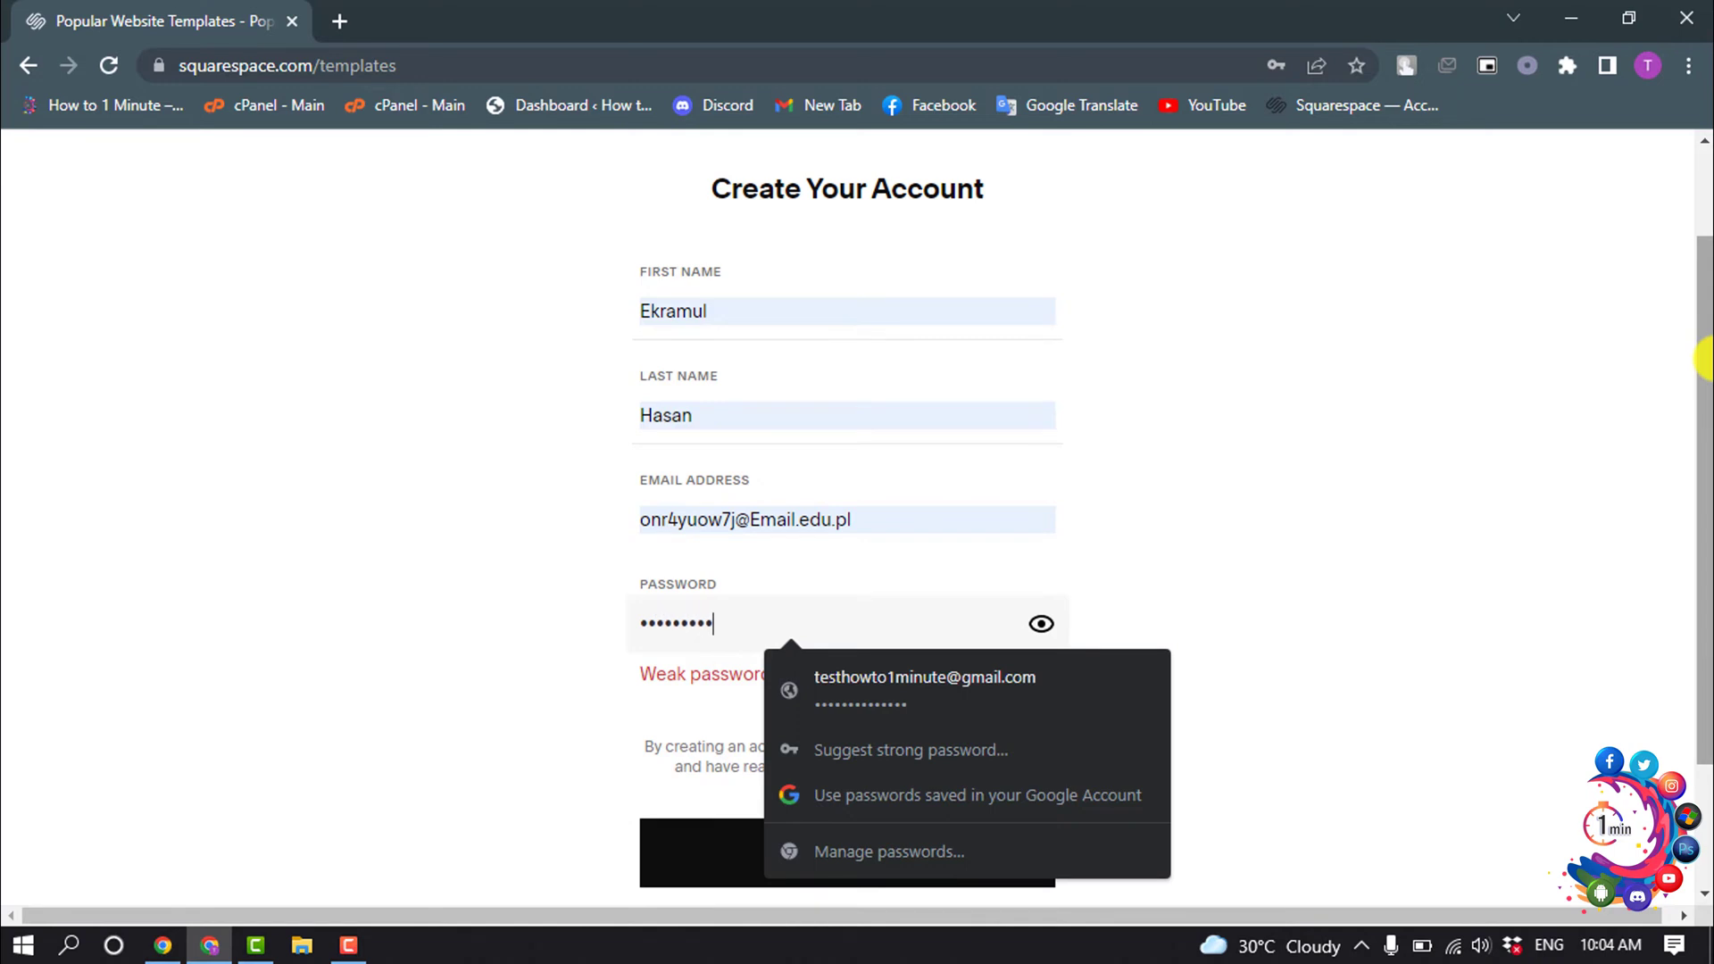
pyautogui.write('1')
pyautogui.click(1367, 528)
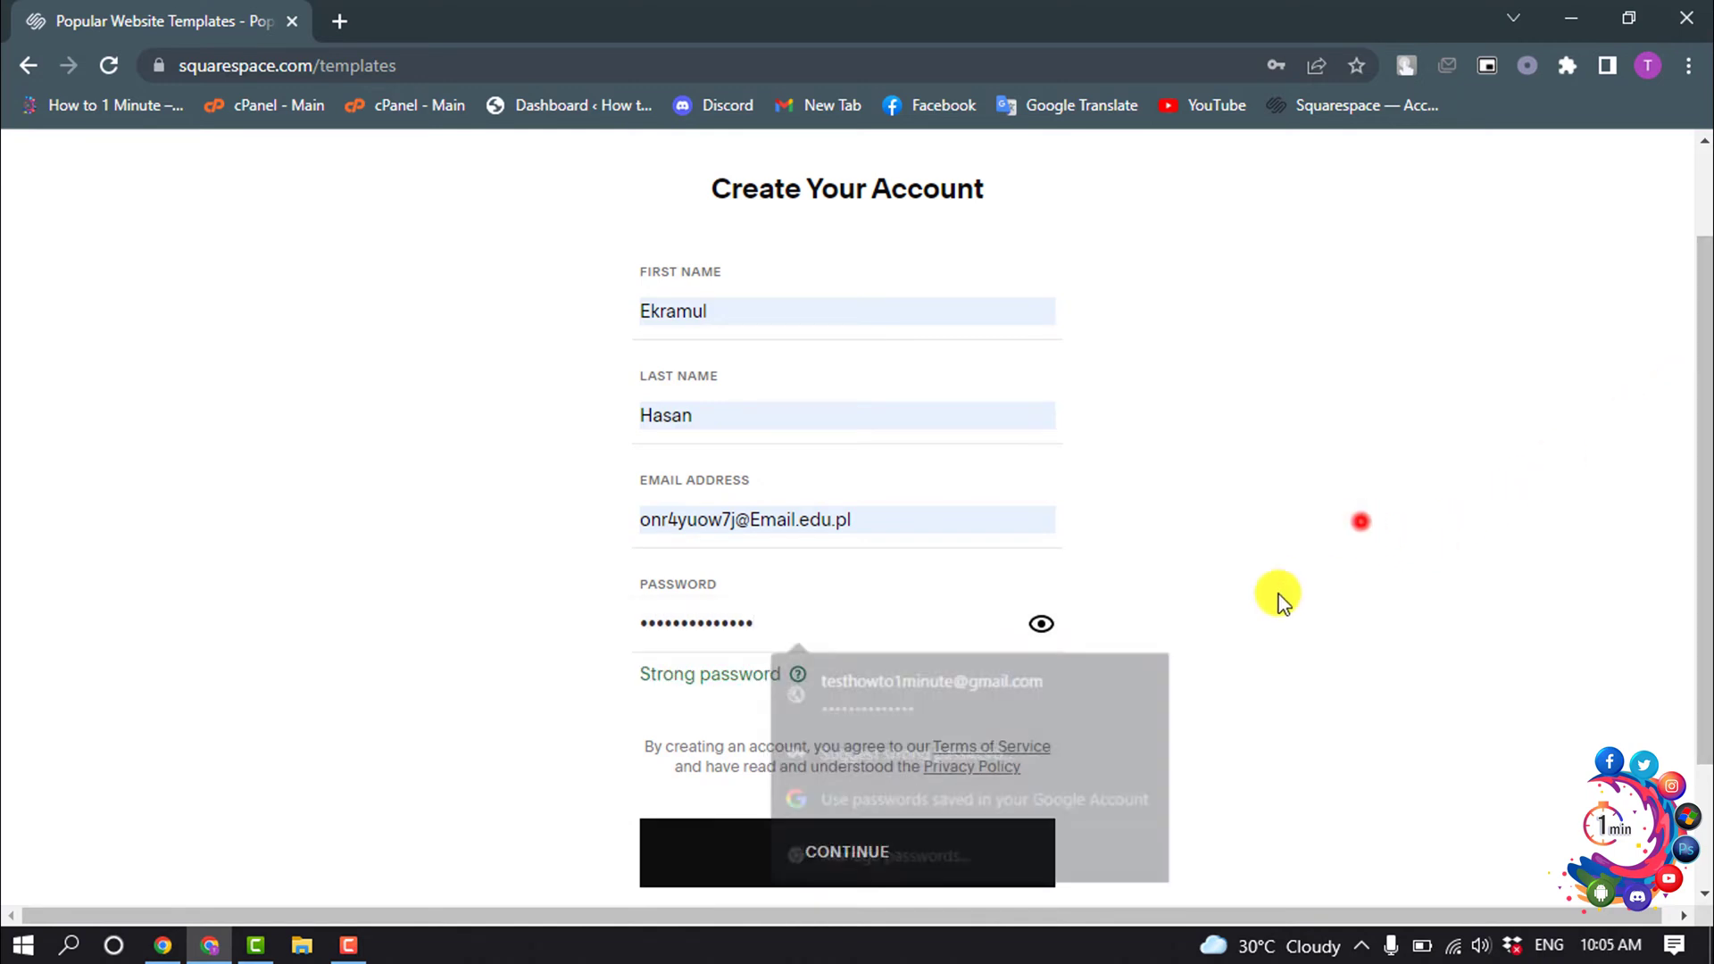
pyautogui.click(766, 870)
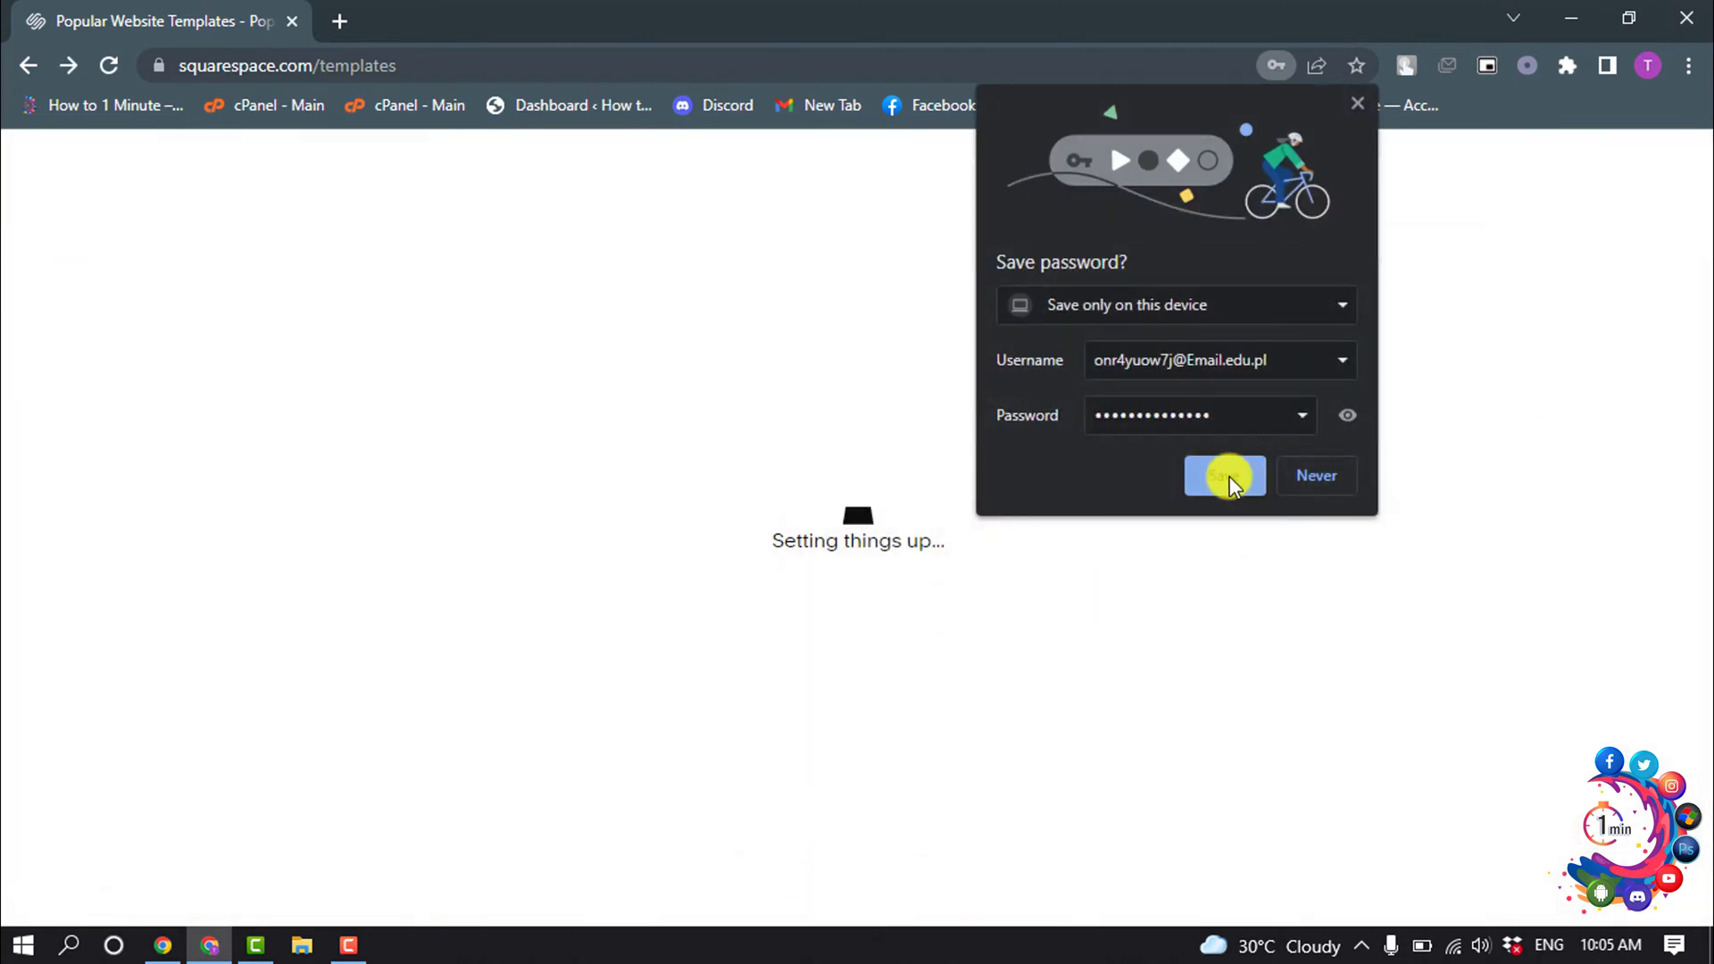
# - Save the account password in Chrome and select the welcome dialog's Site Title field
pyautogui.click(1230, 475)
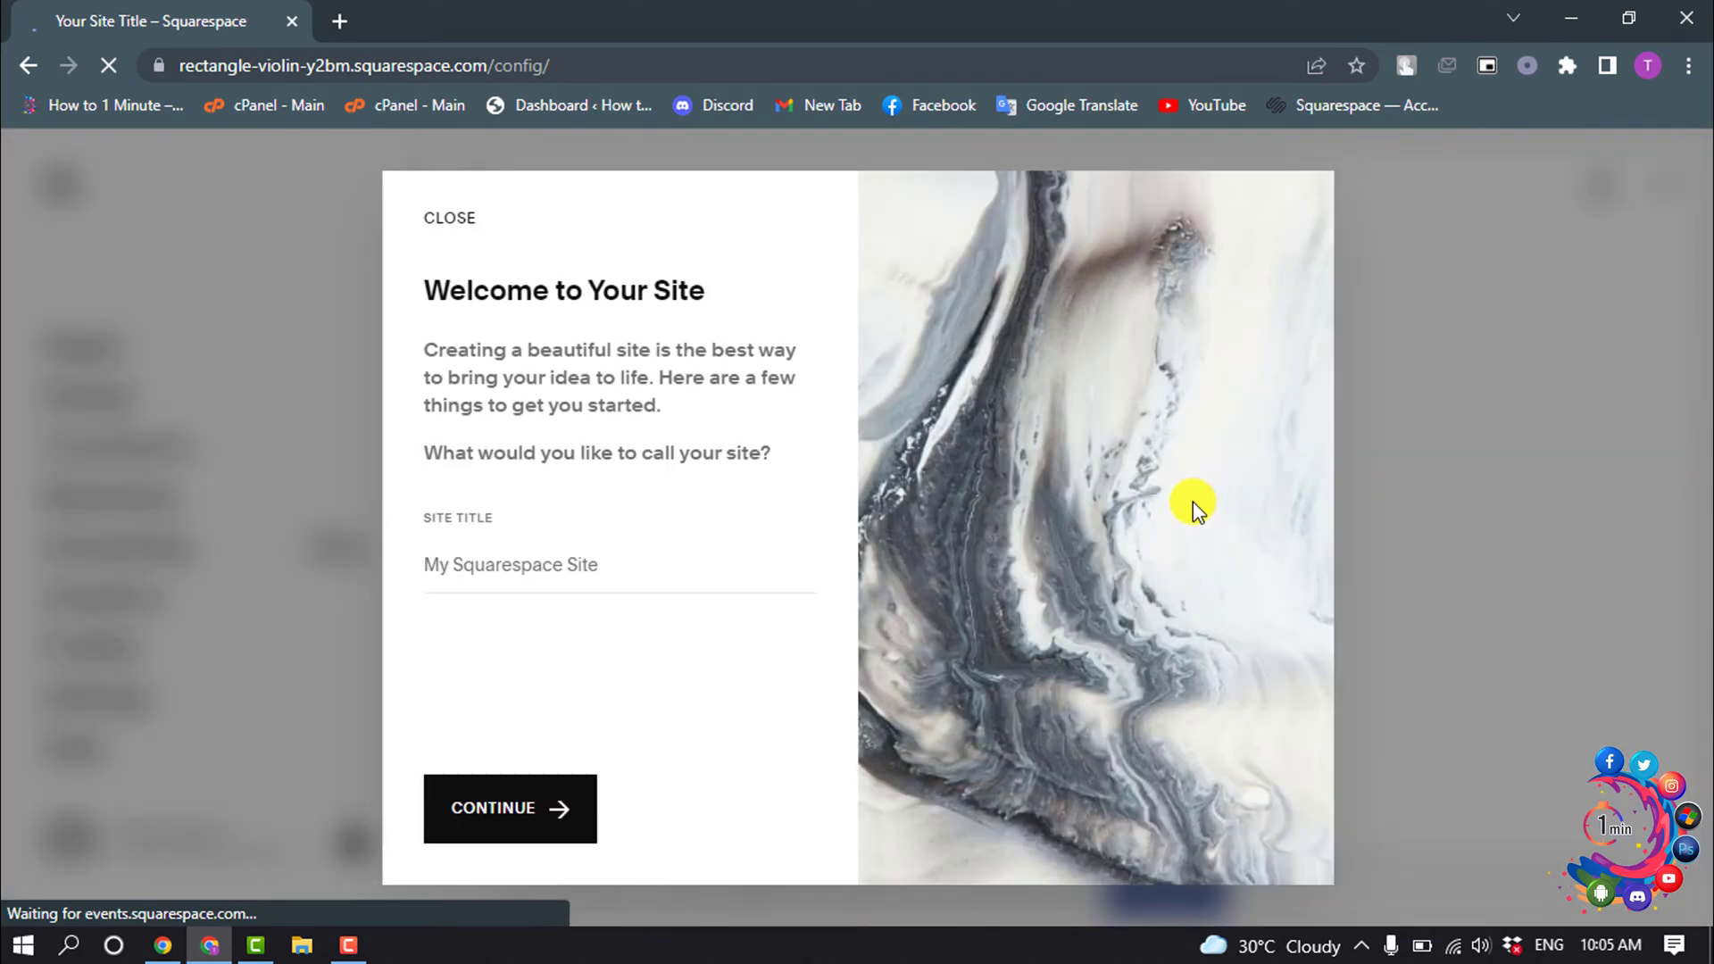
pyautogui.click(616, 565)
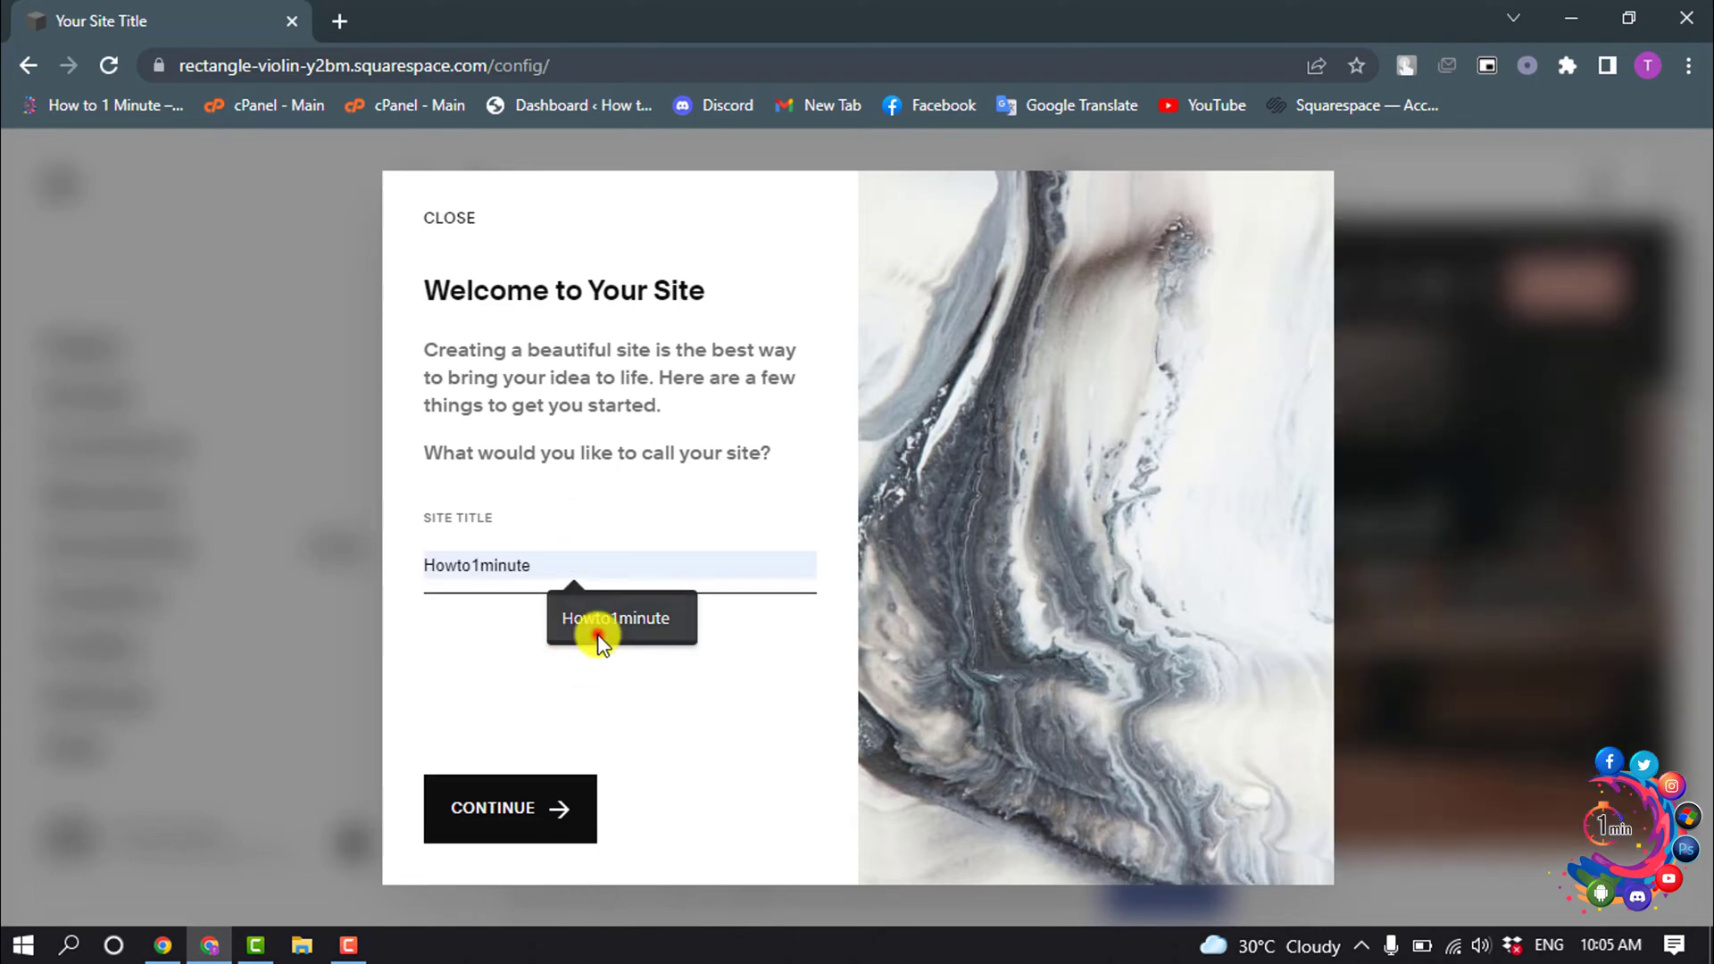
# - Title the site 'Howto1minute' and step through the welcome tour to the homepage editor
pyautogui.click(595, 635)
pyautogui.click(511, 810)
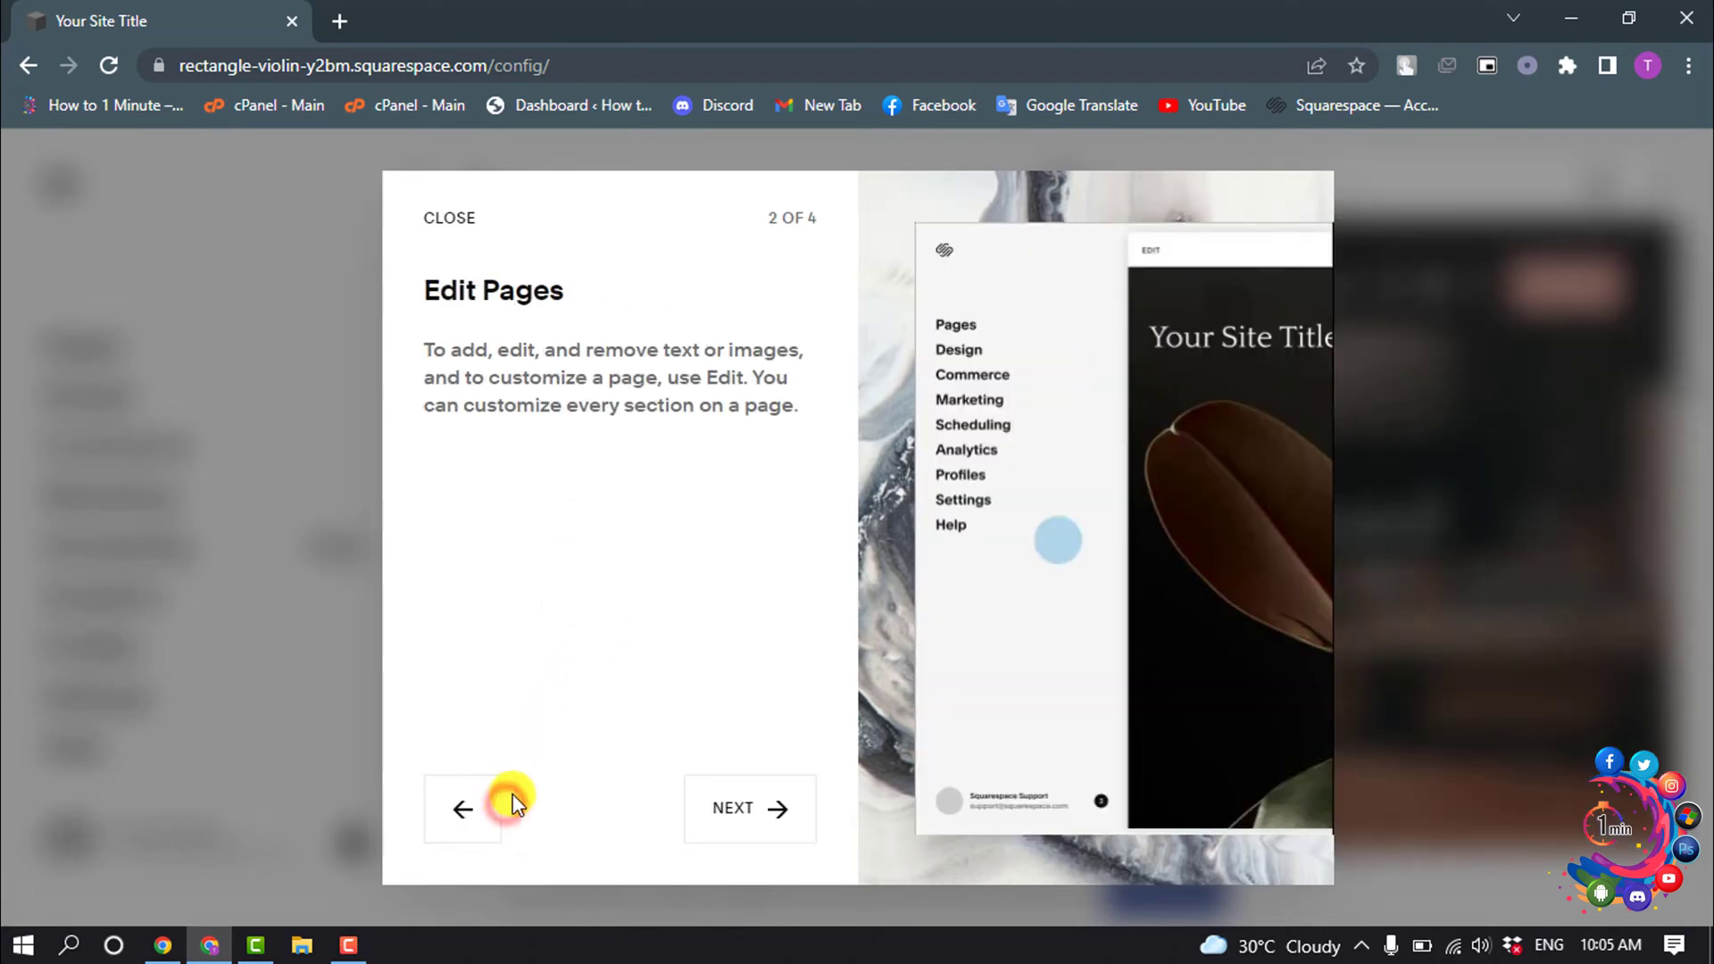
pyautogui.click(730, 806)
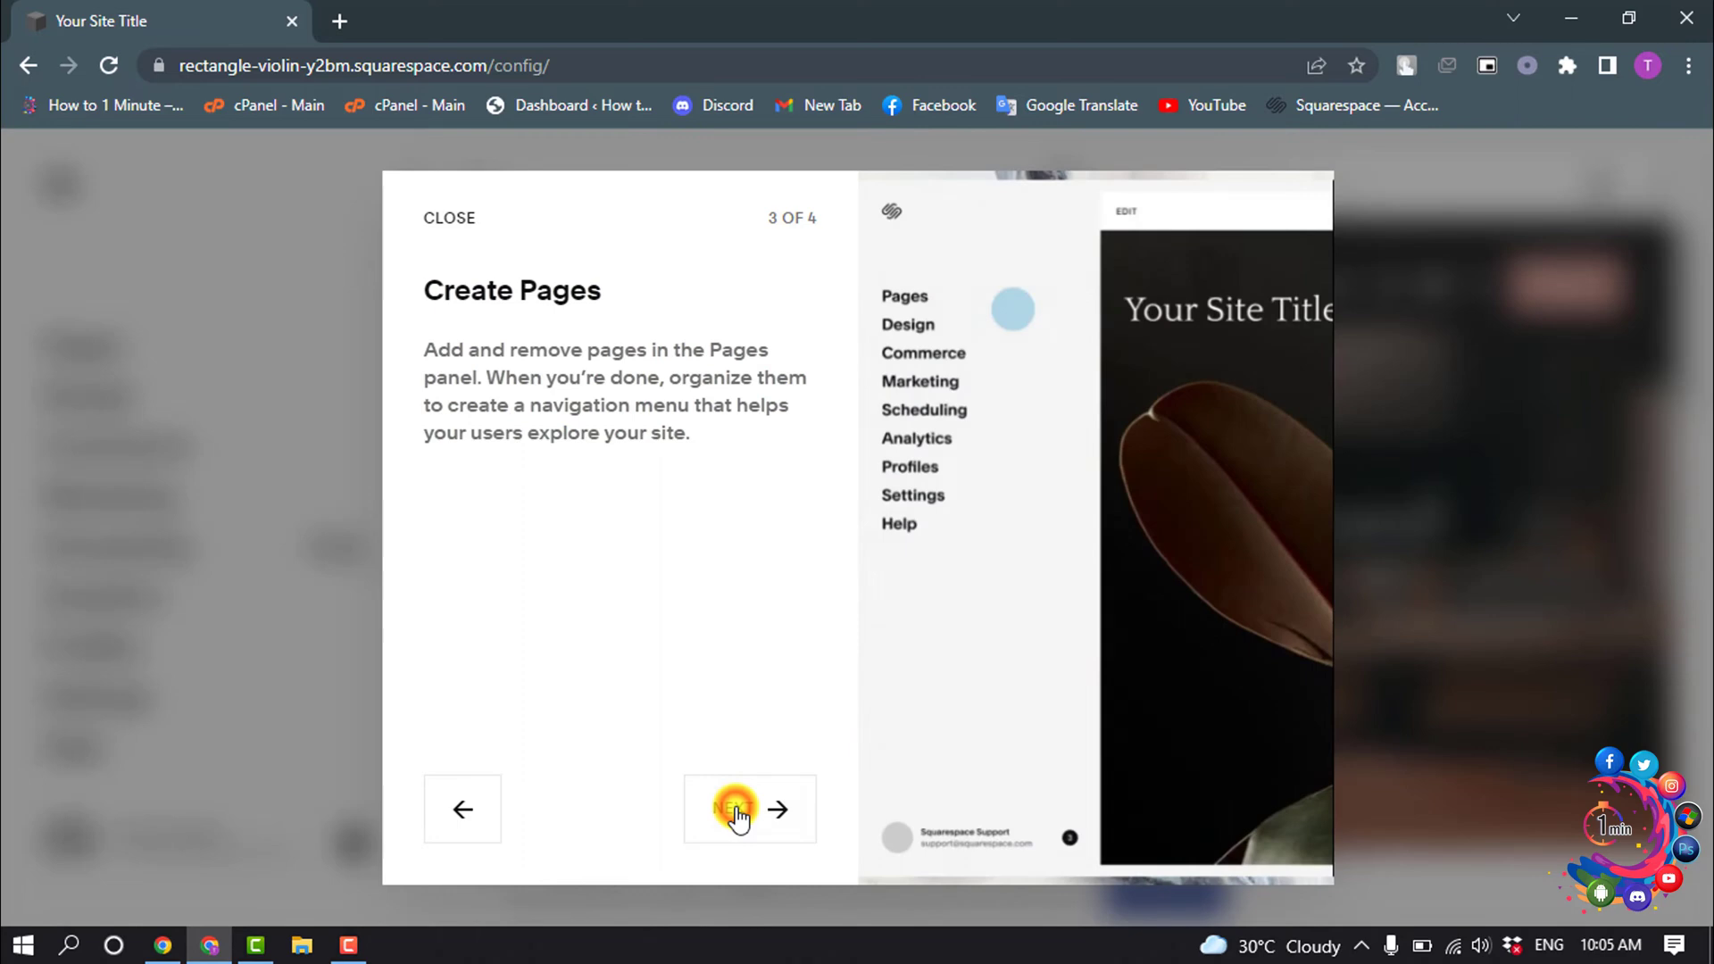
pyautogui.click(736, 810)
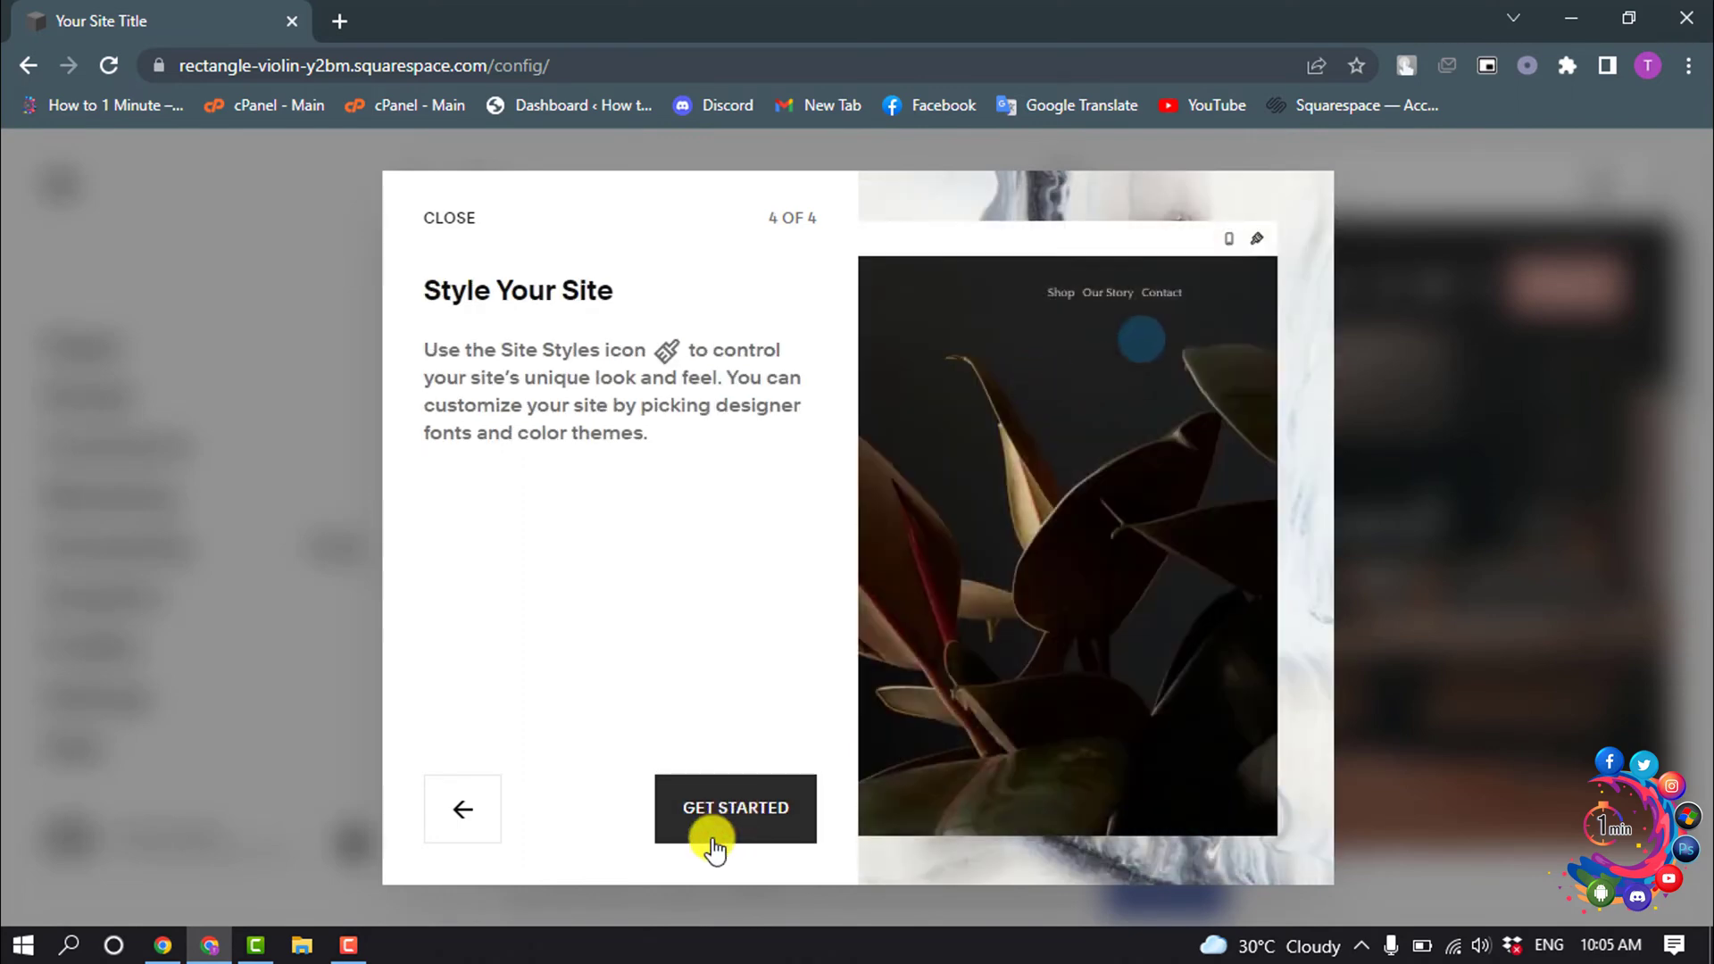
pyautogui.click(723, 813)
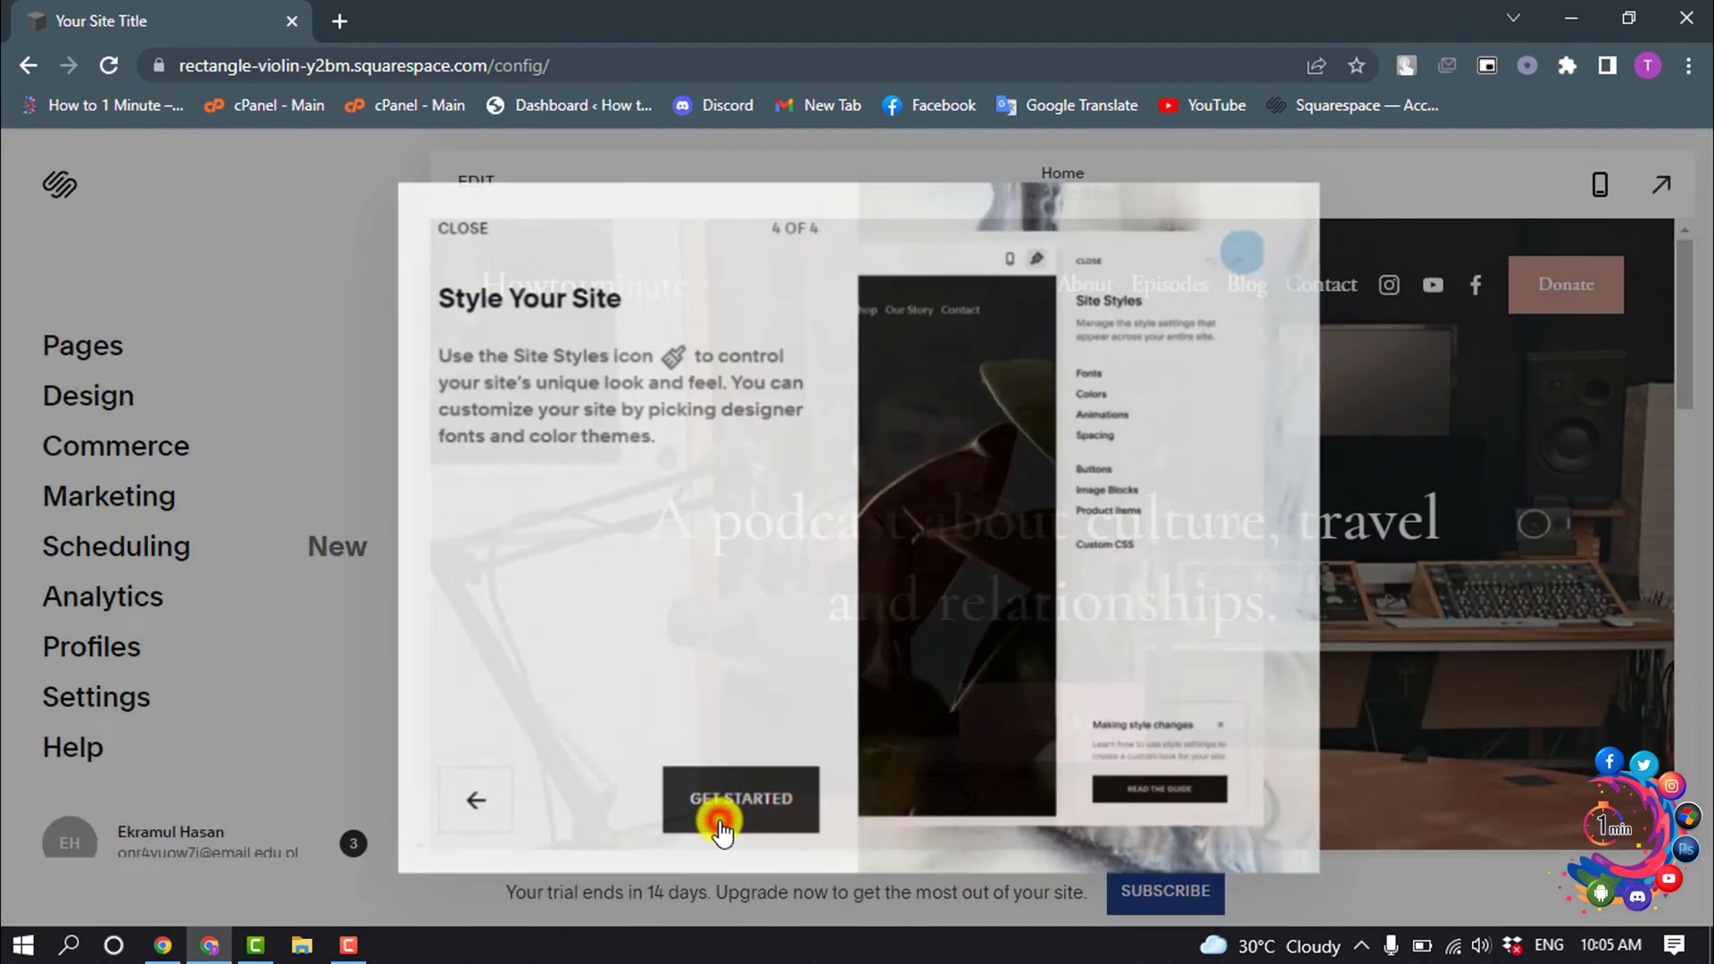
pyautogui.scroll(-10, 1054, 528)
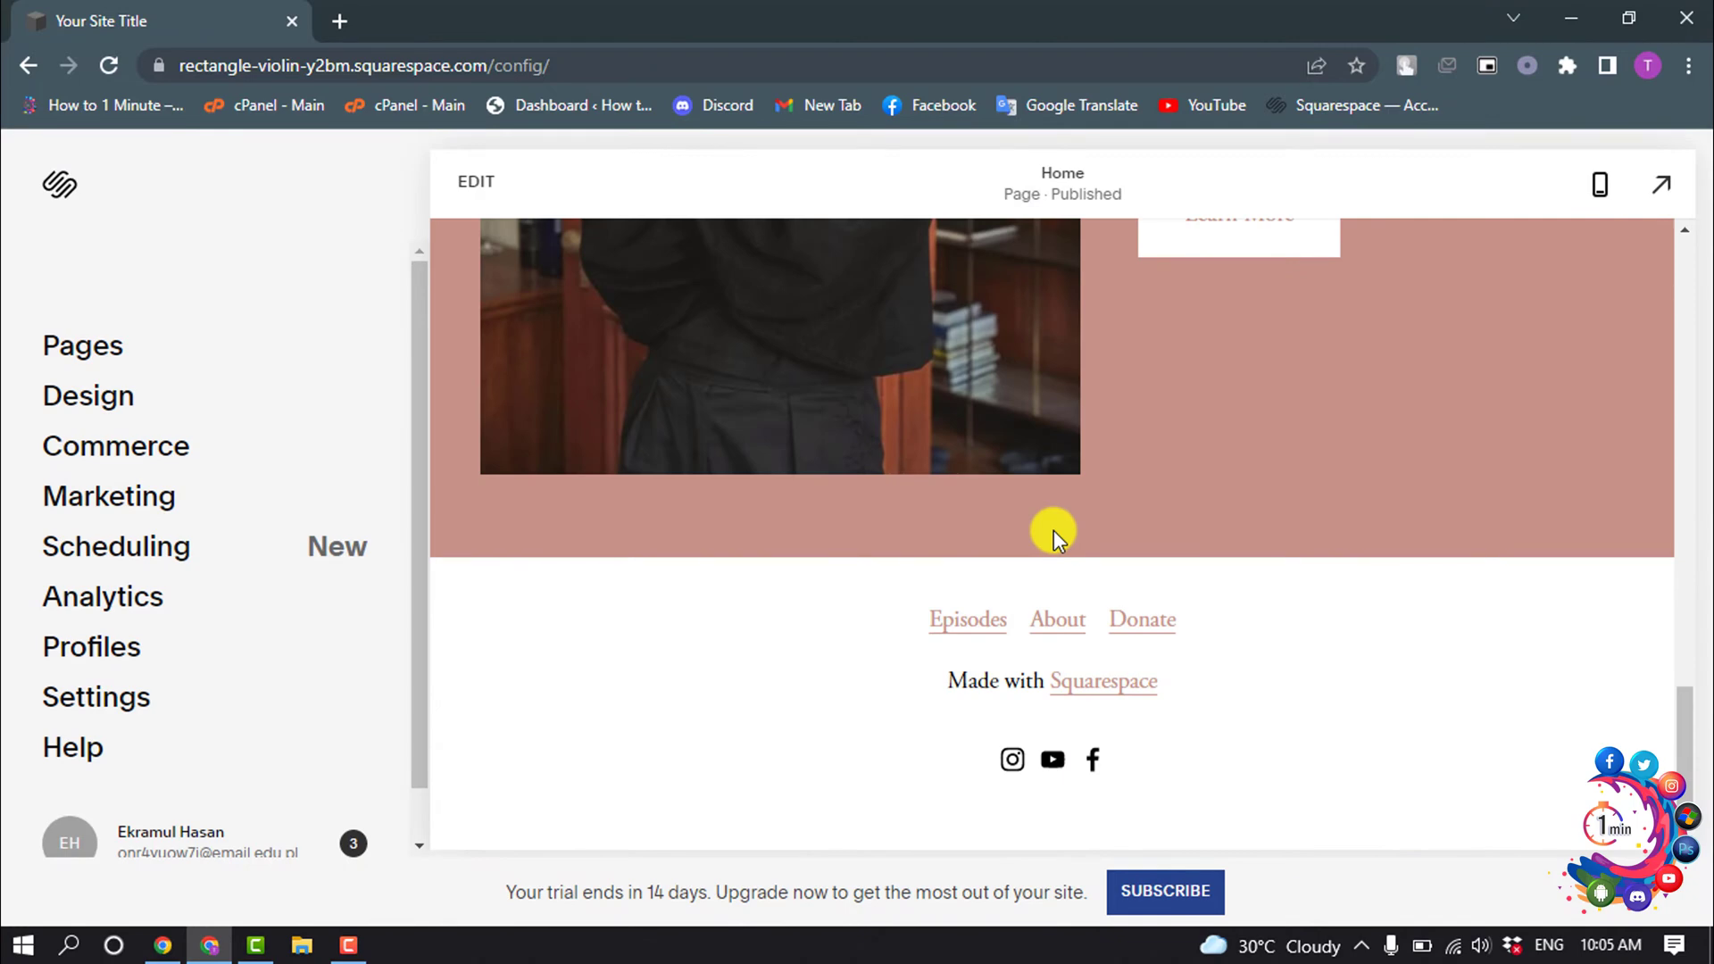
pyautogui.scroll(10, 1053, 530)
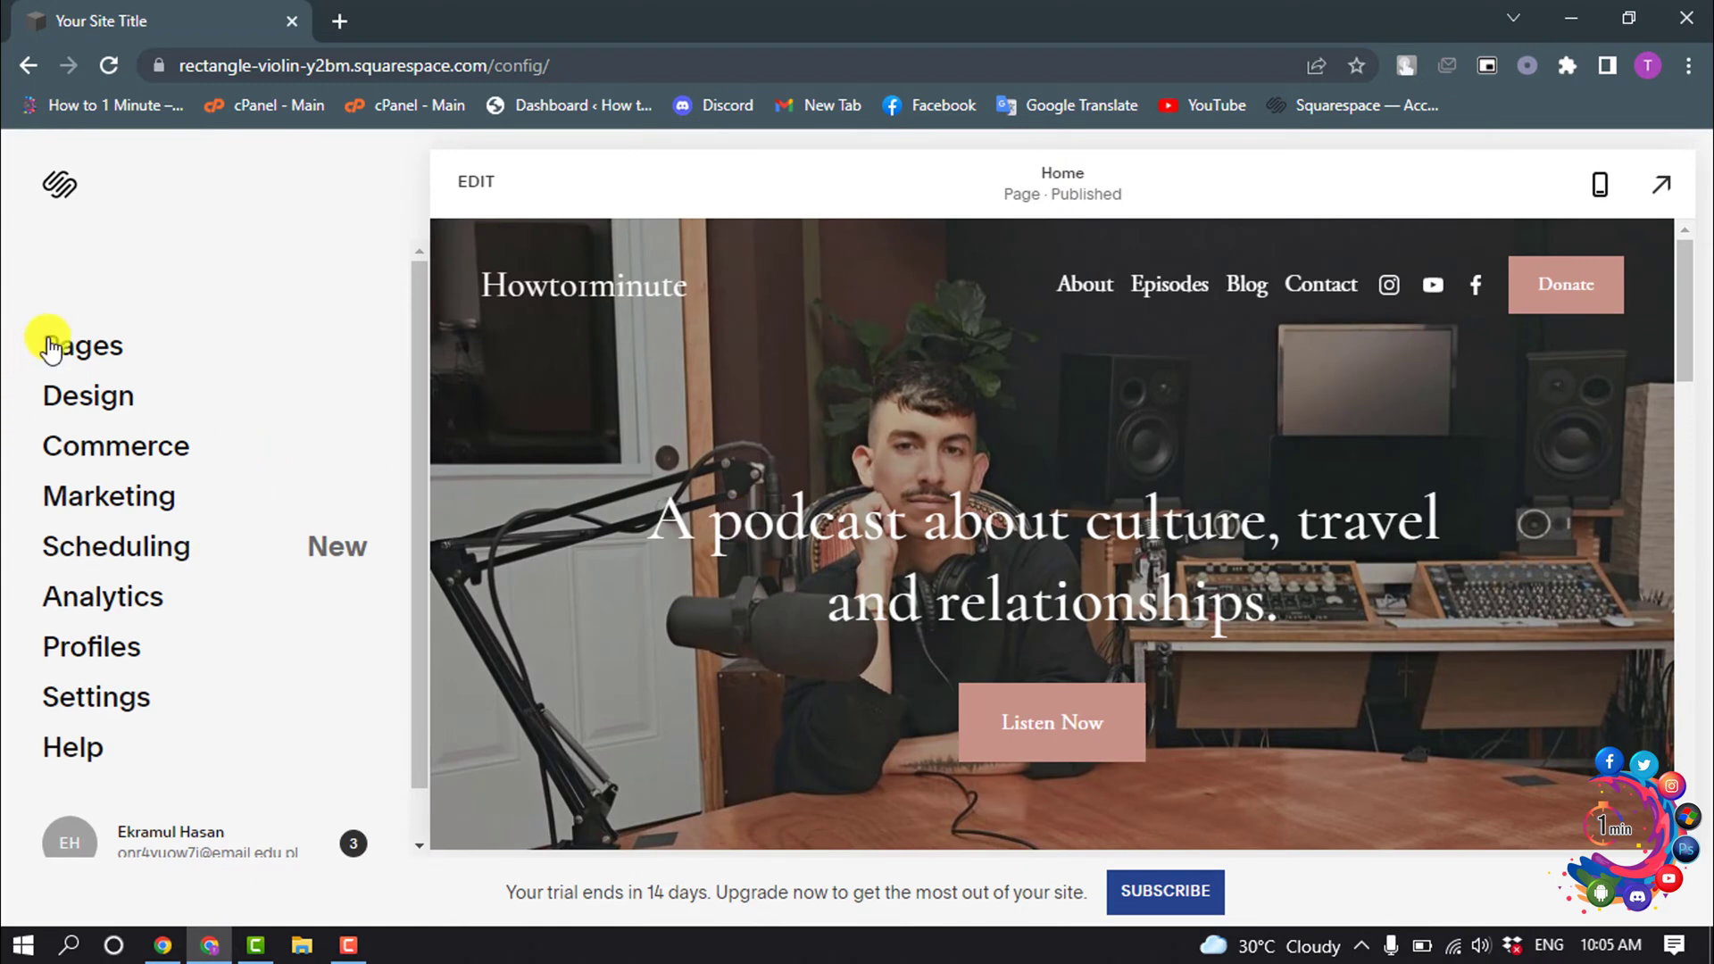
pyautogui.click(101, 409)
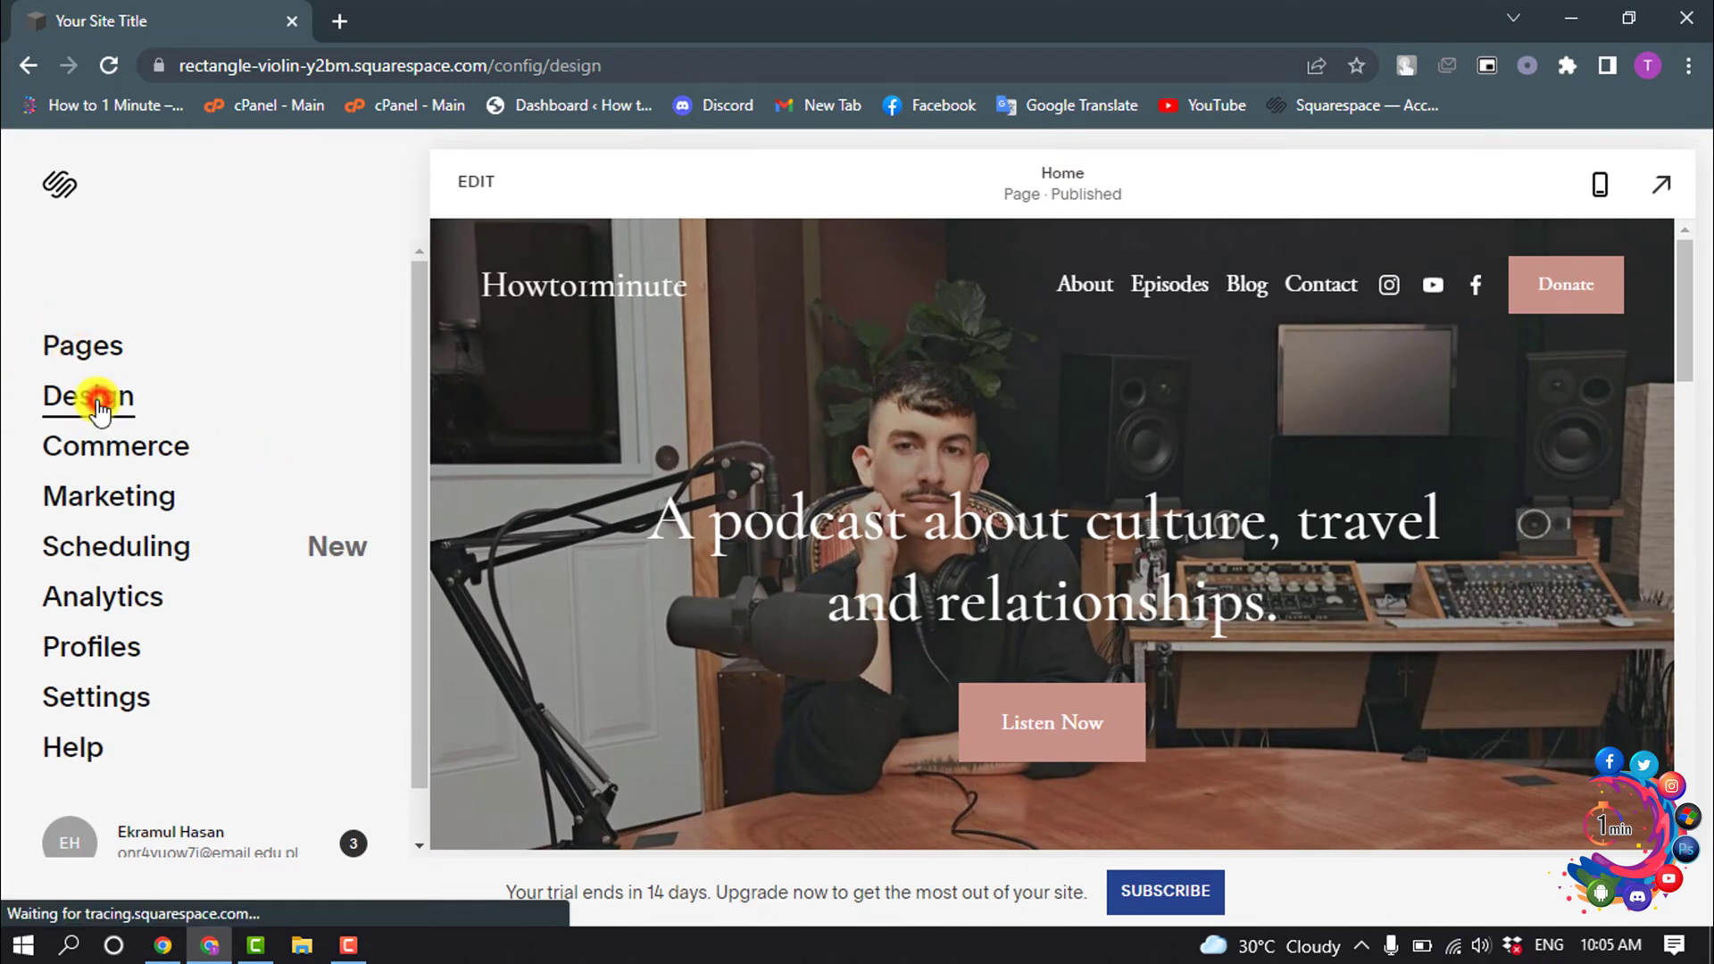
pyautogui.scroll(-1, 107, 600)
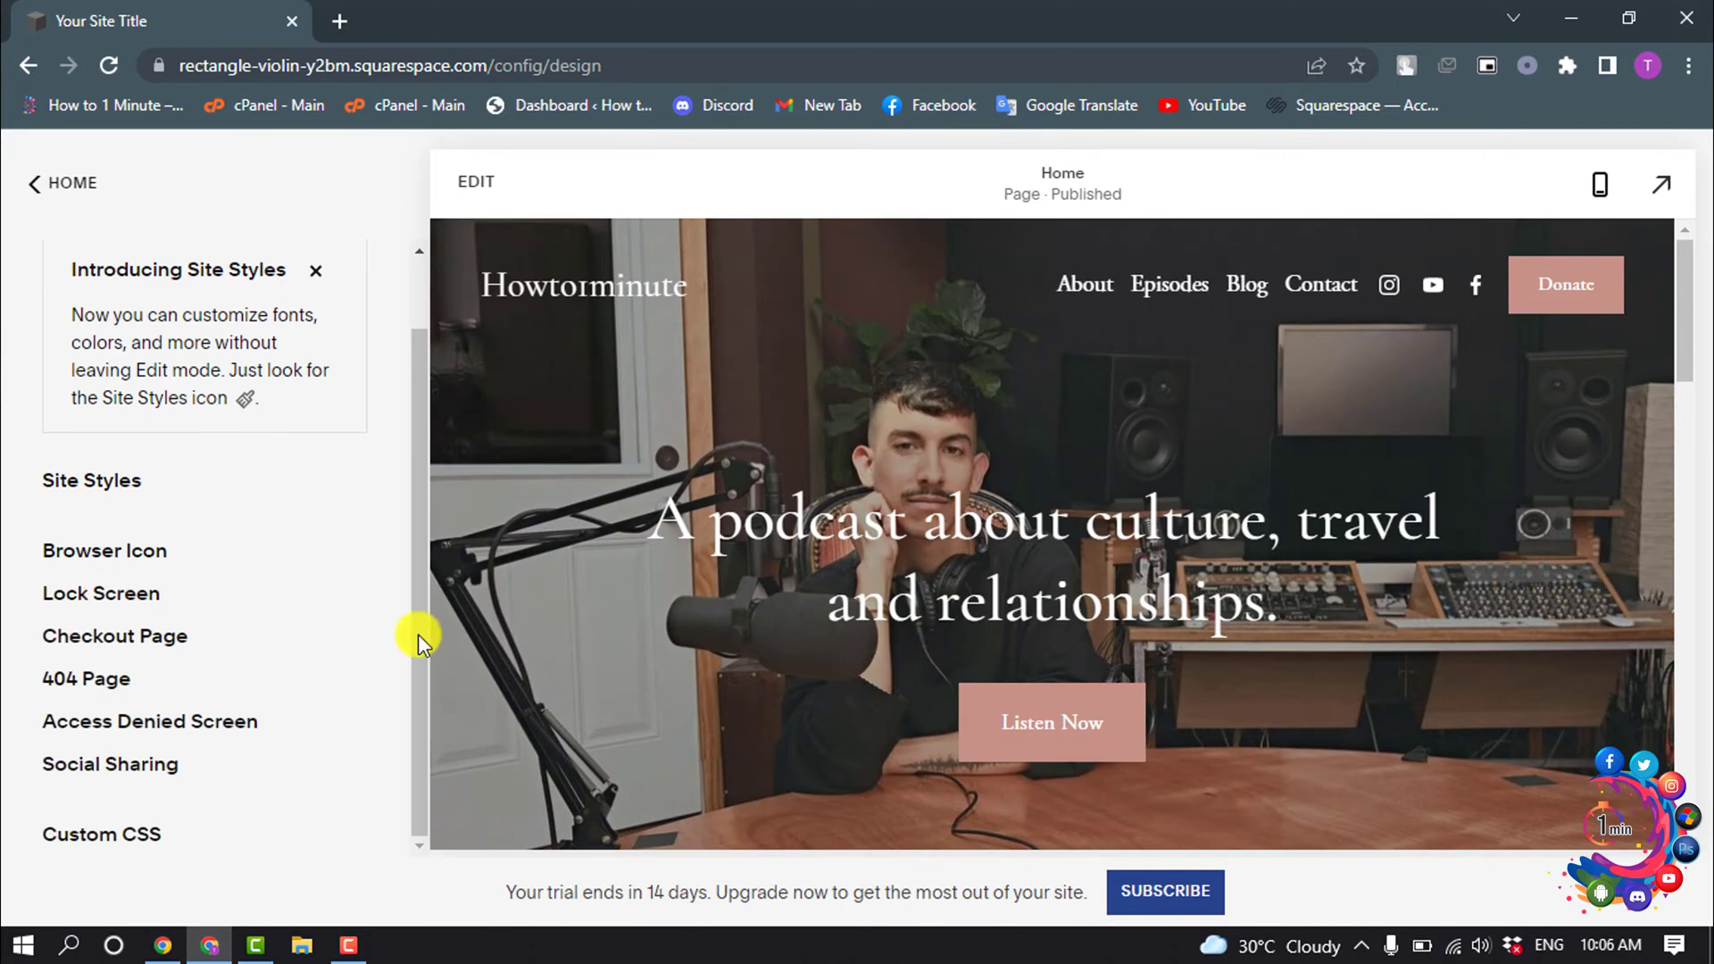
pyautogui.scroll(1, 52, 531)
pyautogui.click(36, 184)
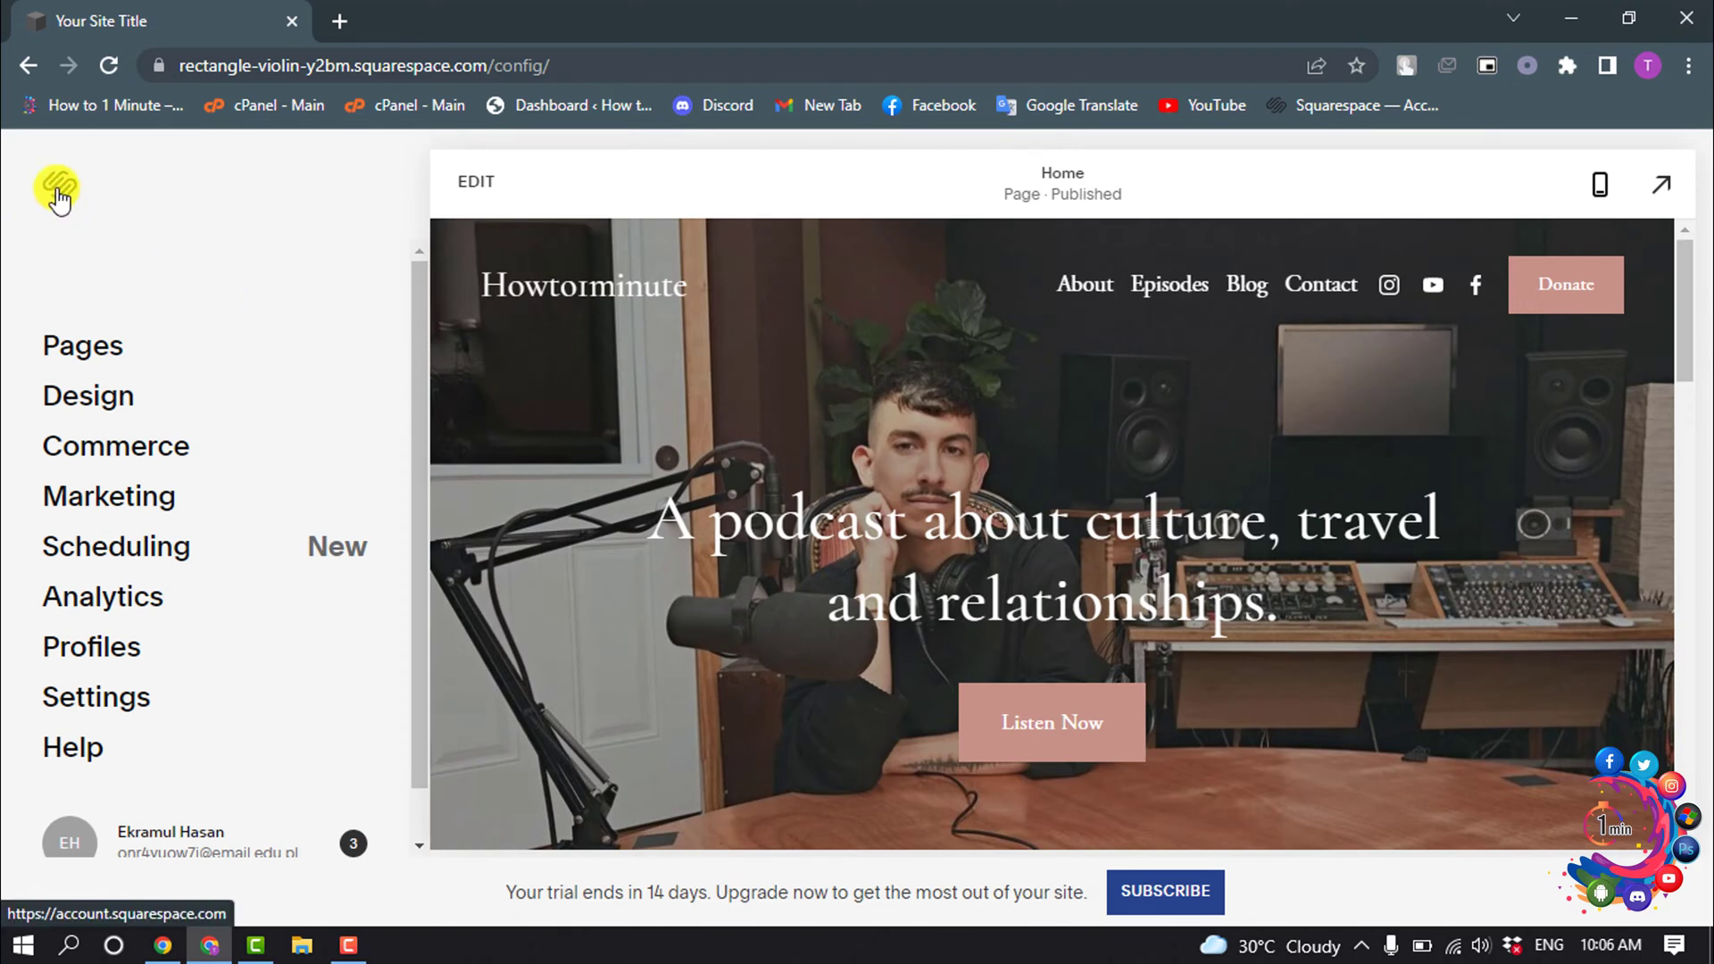
pyautogui.click(58, 190)
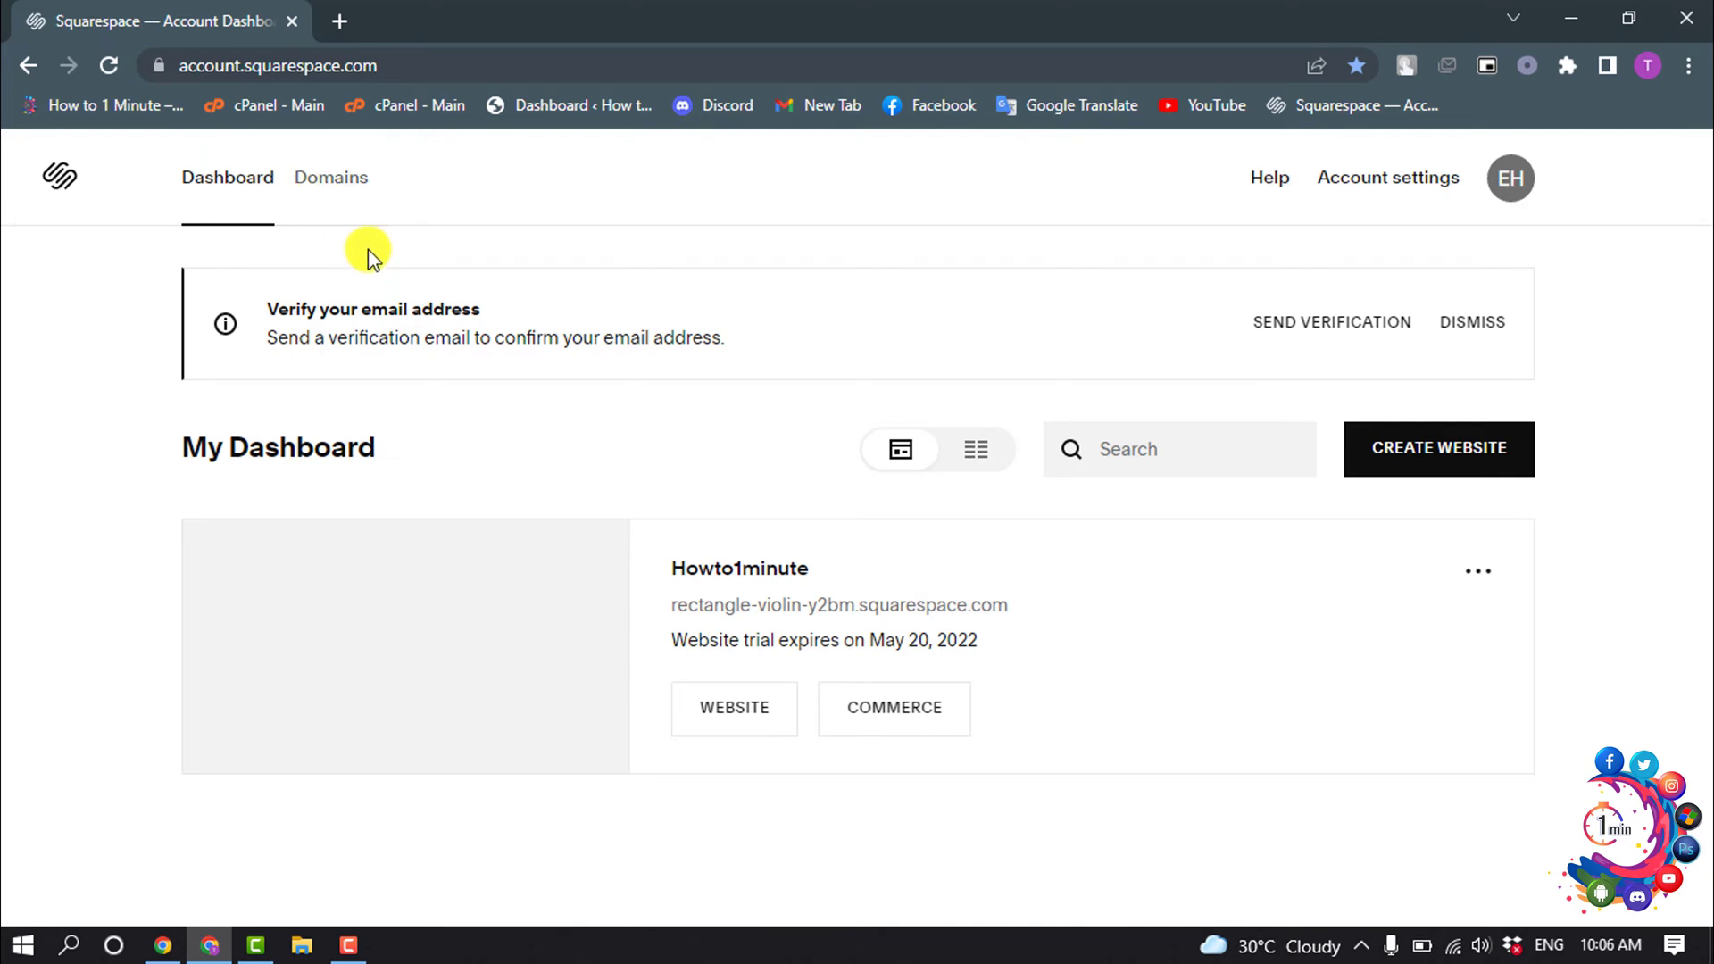
pyautogui.click(329, 198)
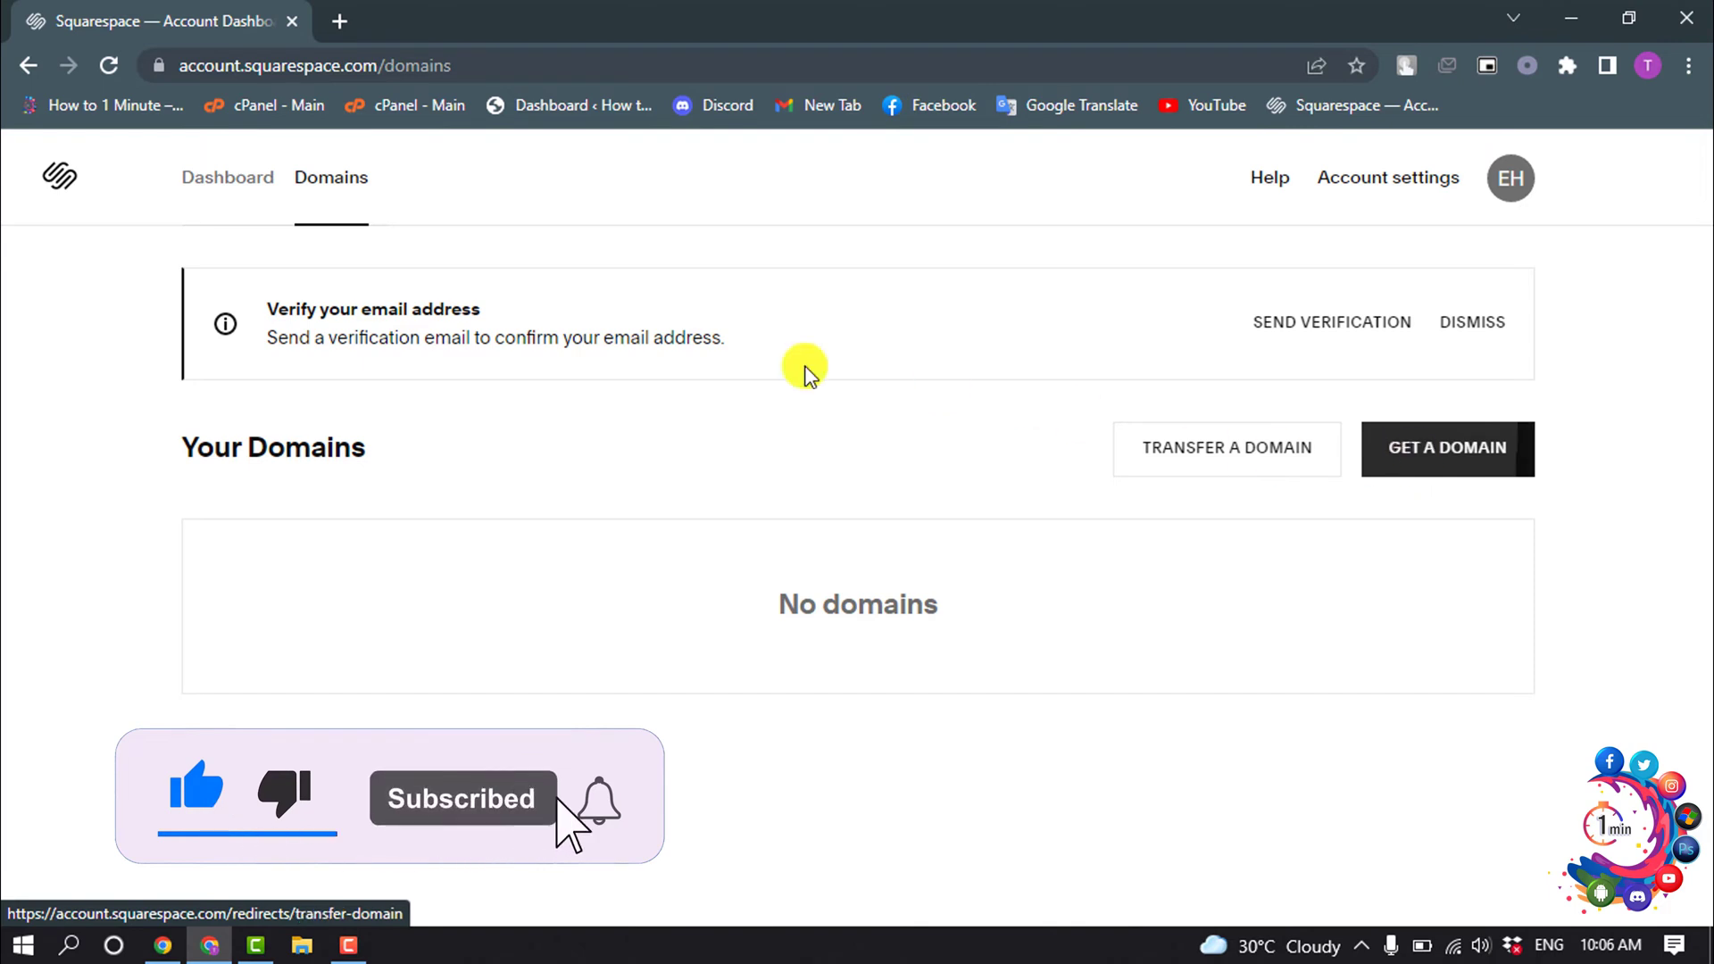
pyautogui.click(217, 185)
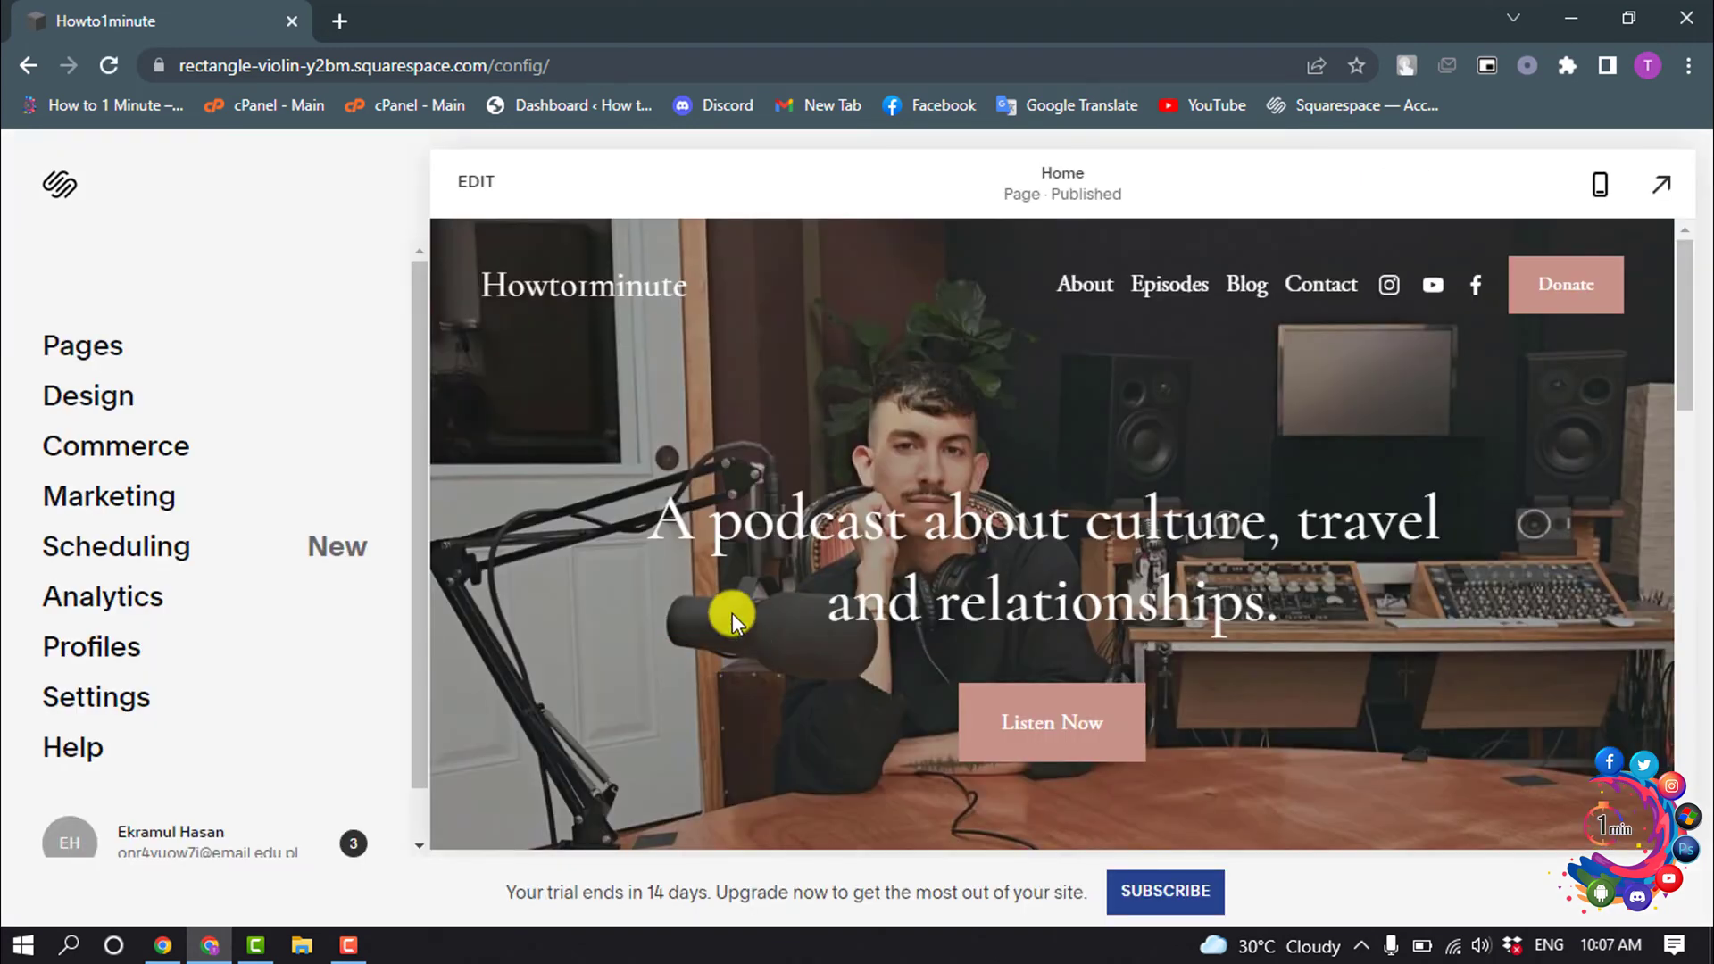
# - Replace the homepage hero heading text with 'How to 1 Minute'
pyautogui.click(474, 188)
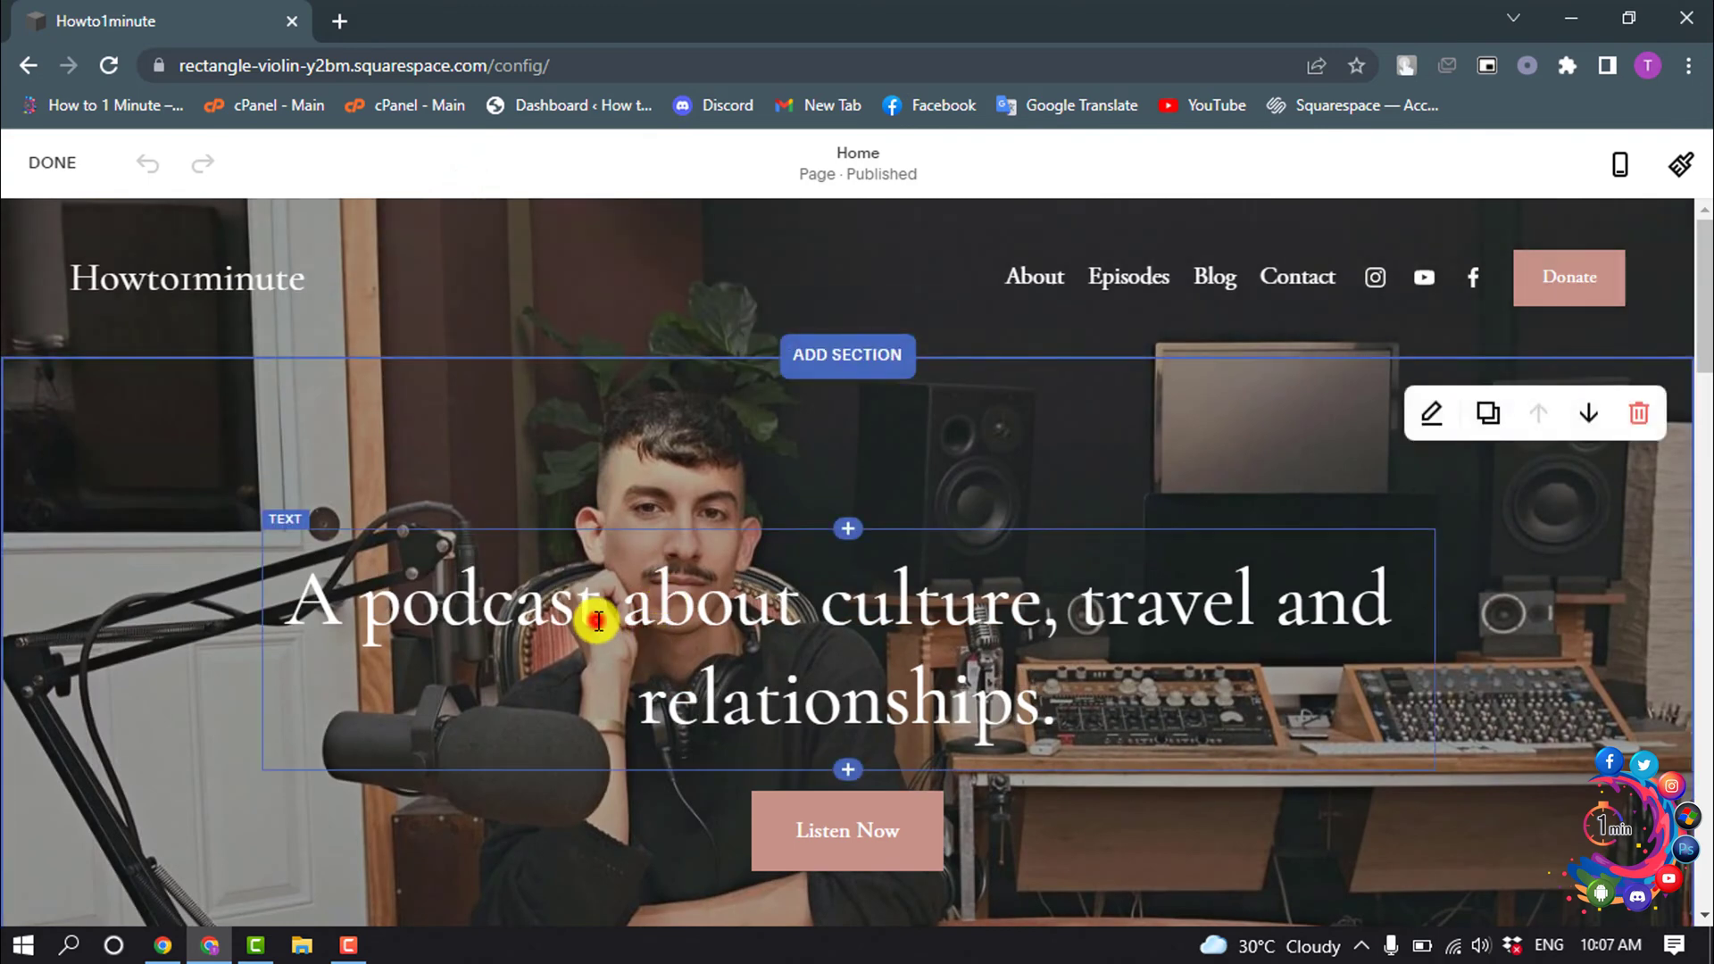
pyautogui.click(595, 616)
pyautogui.click(310, 611)
pyautogui.moveTo(311, 610); pyautogui.dragTo(1236, 727)
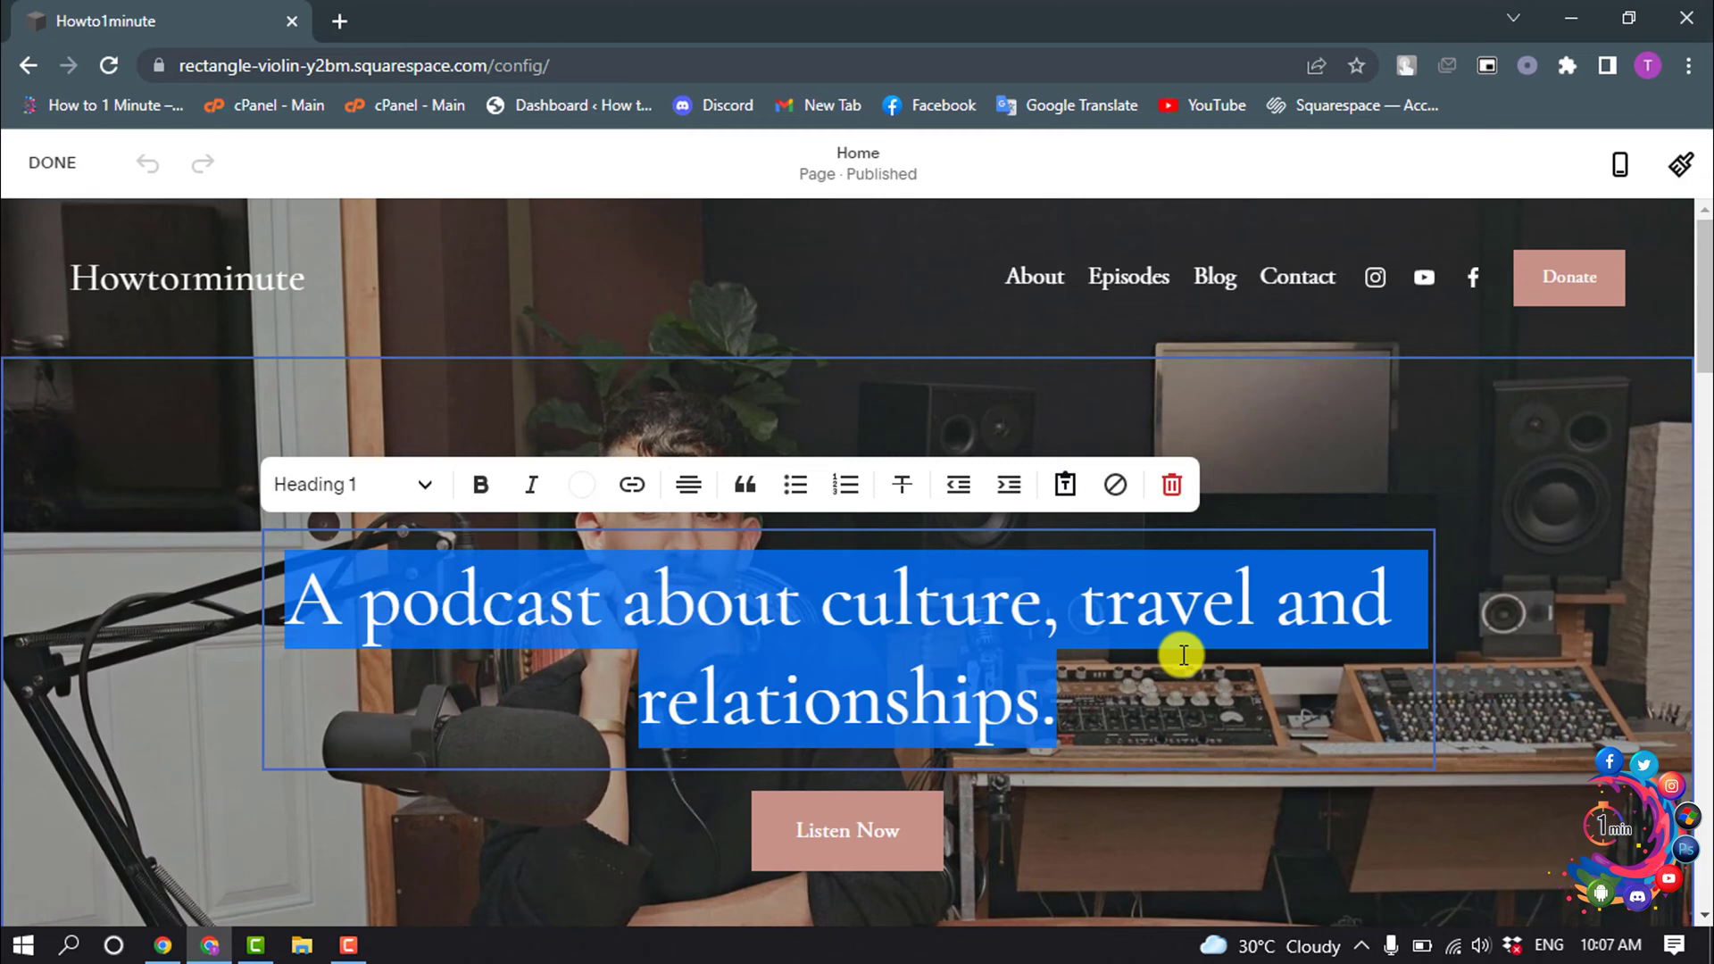
pyautogui.write('How to 1 ')
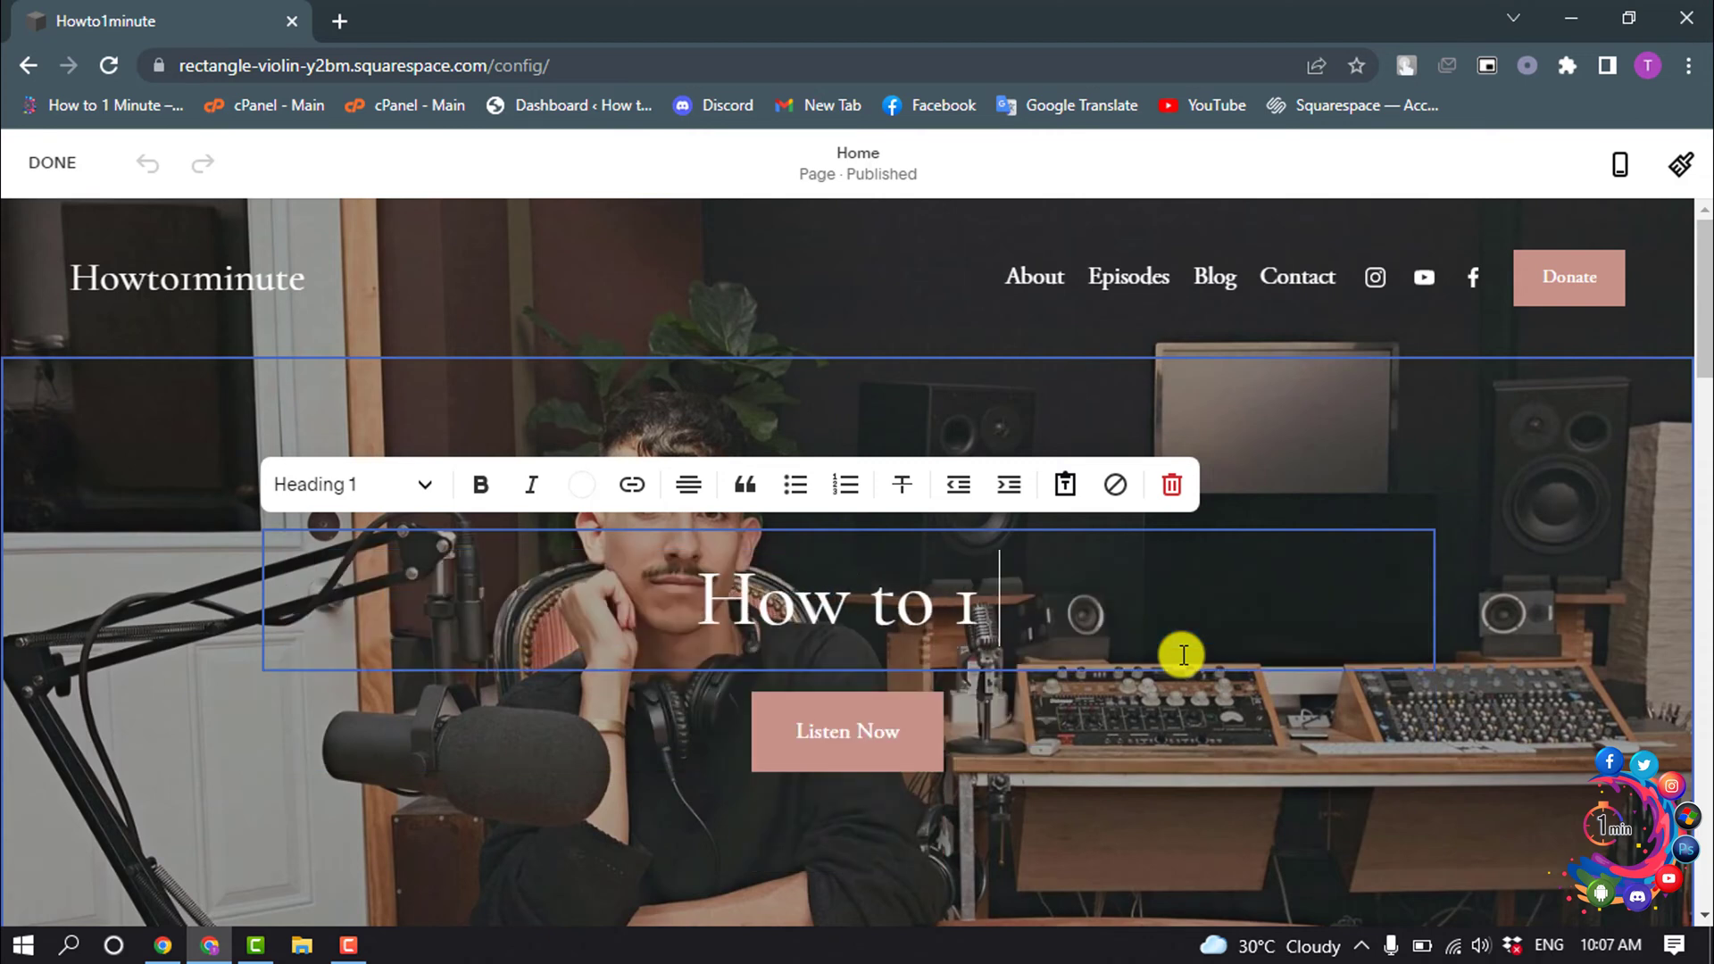
pyautogui.write('Minute')
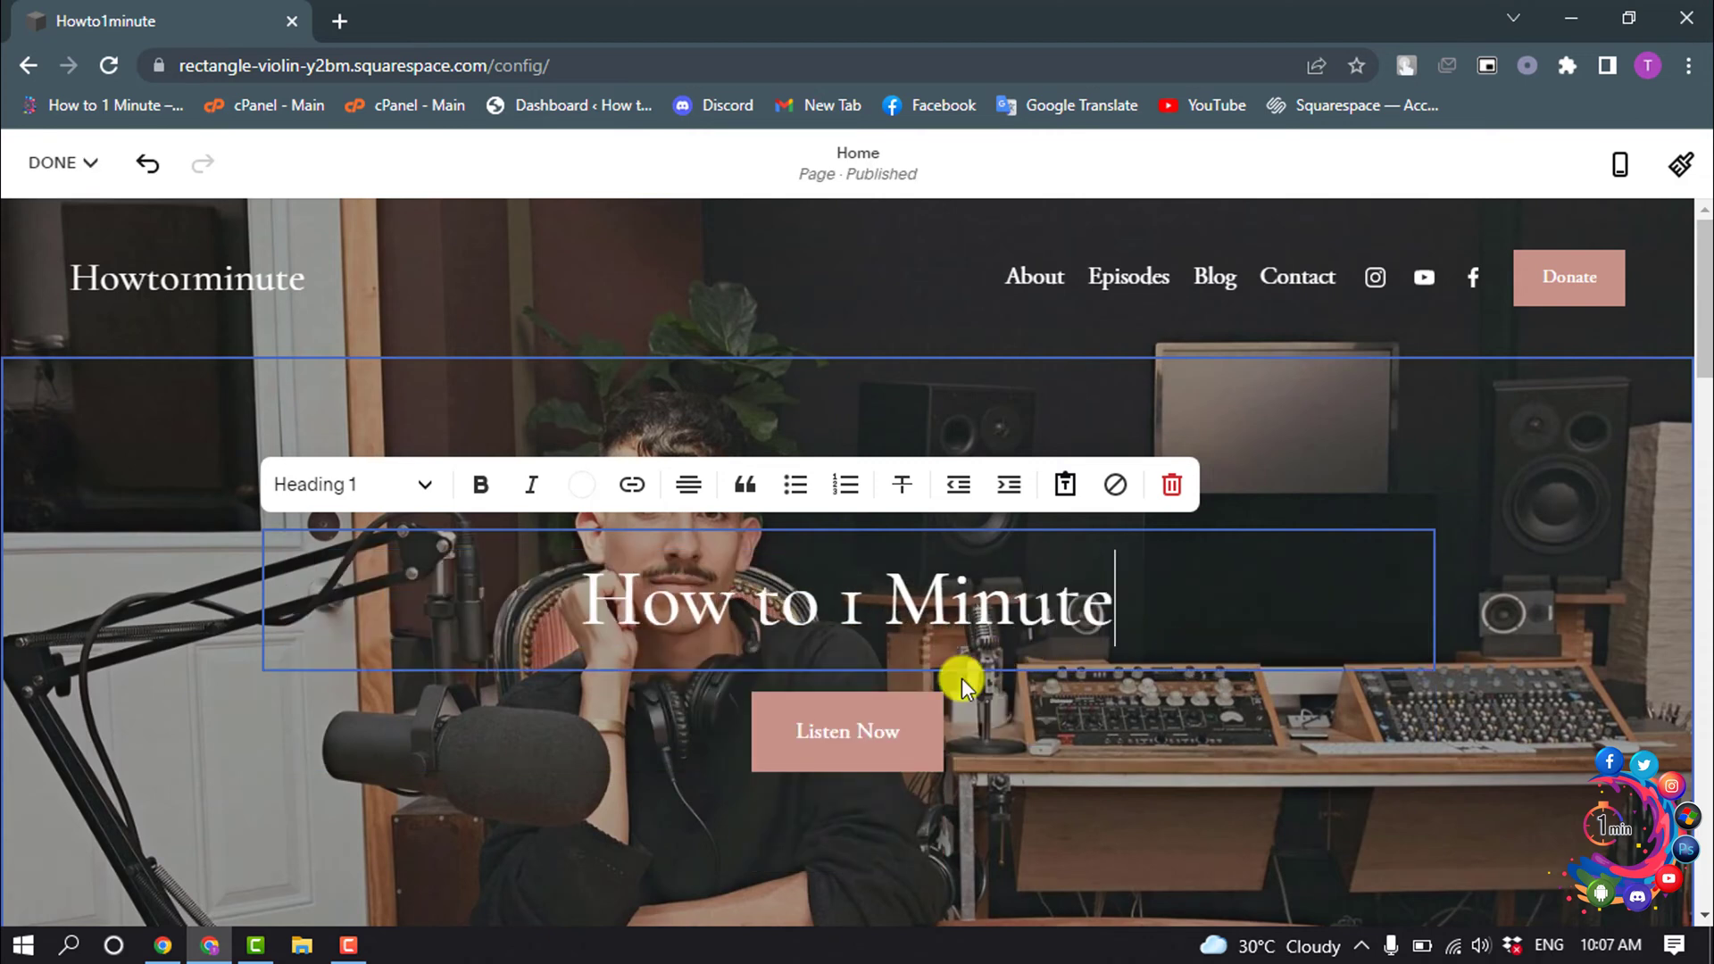
pyautogui.doubleClick(843, 607)
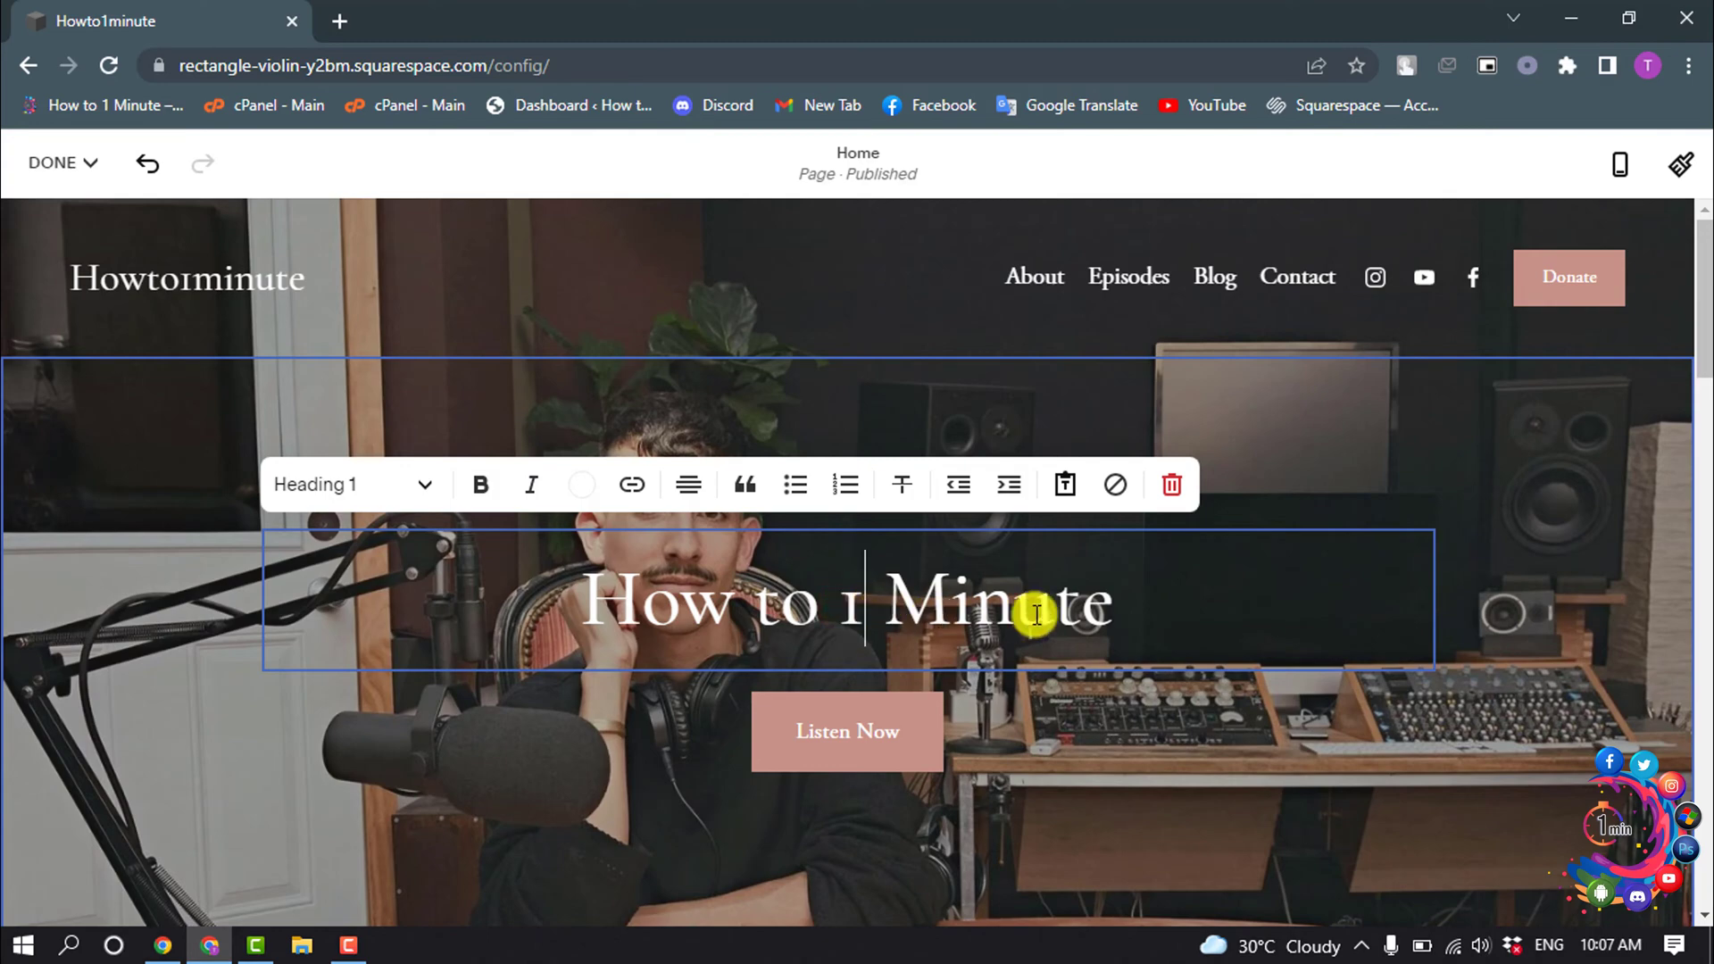
pyautogui.click(1094, 600)
pyautogui.scroll(-5, 1098, 643)
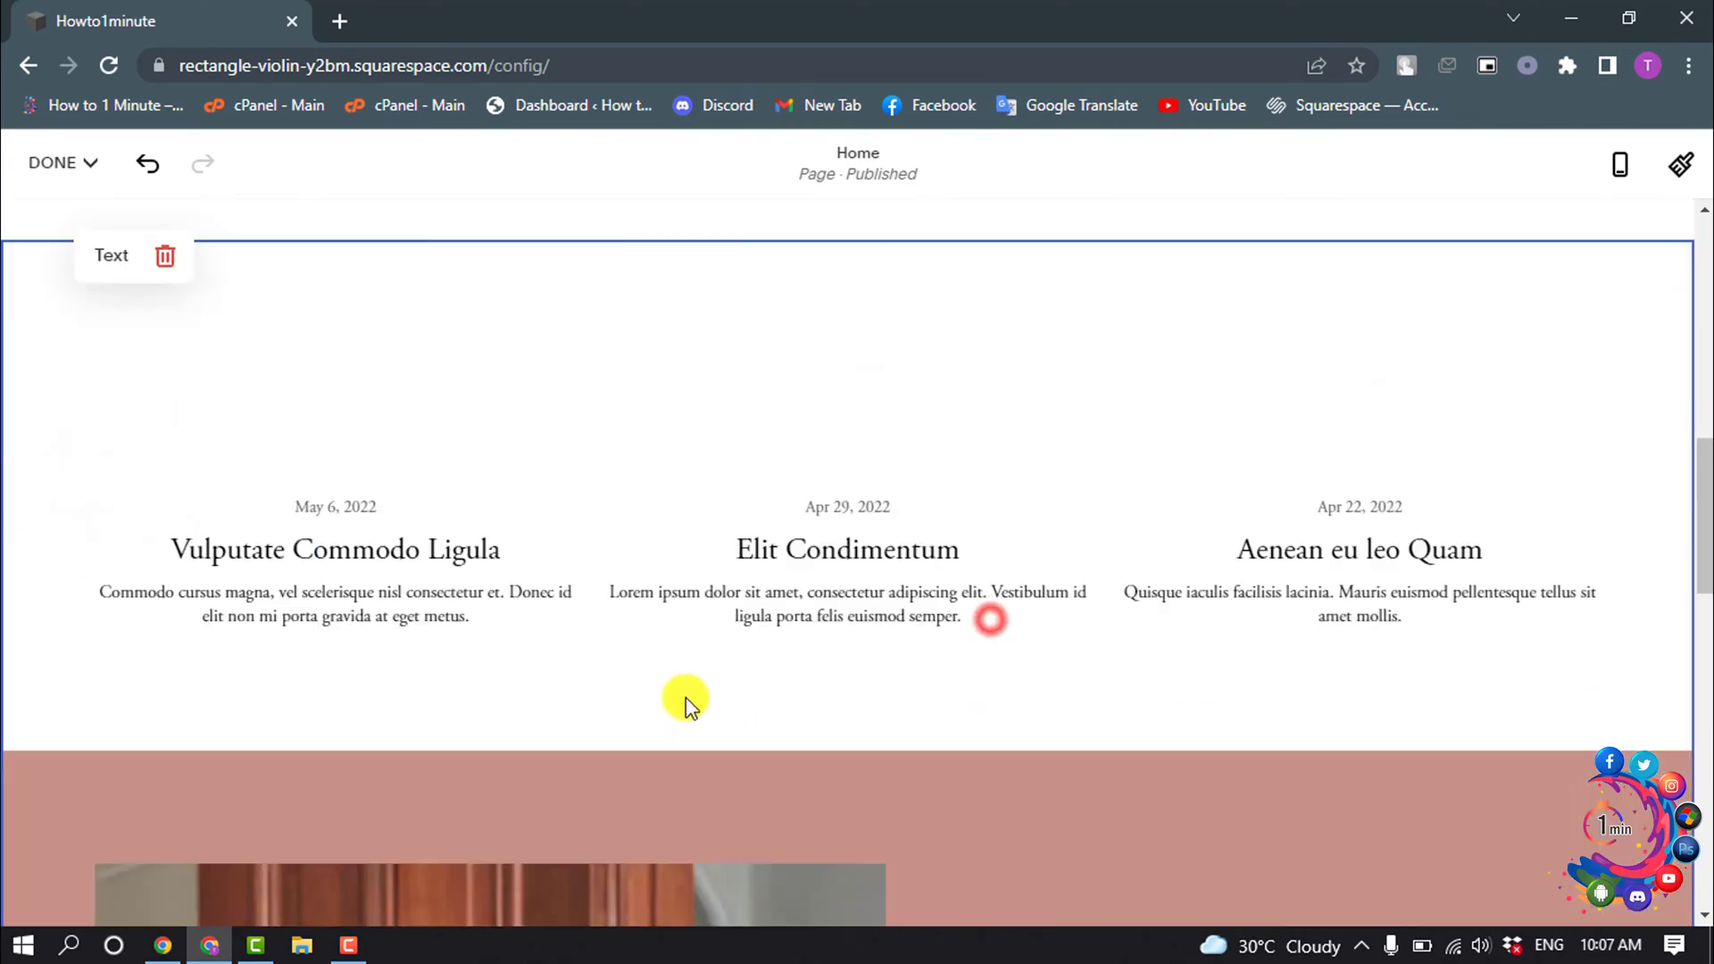
# - Review the edited homepage and save the changes from the Done menu
pyautogui.scroll(-4, 688, 705)
pyautogui.scroll(1, 855, 420)
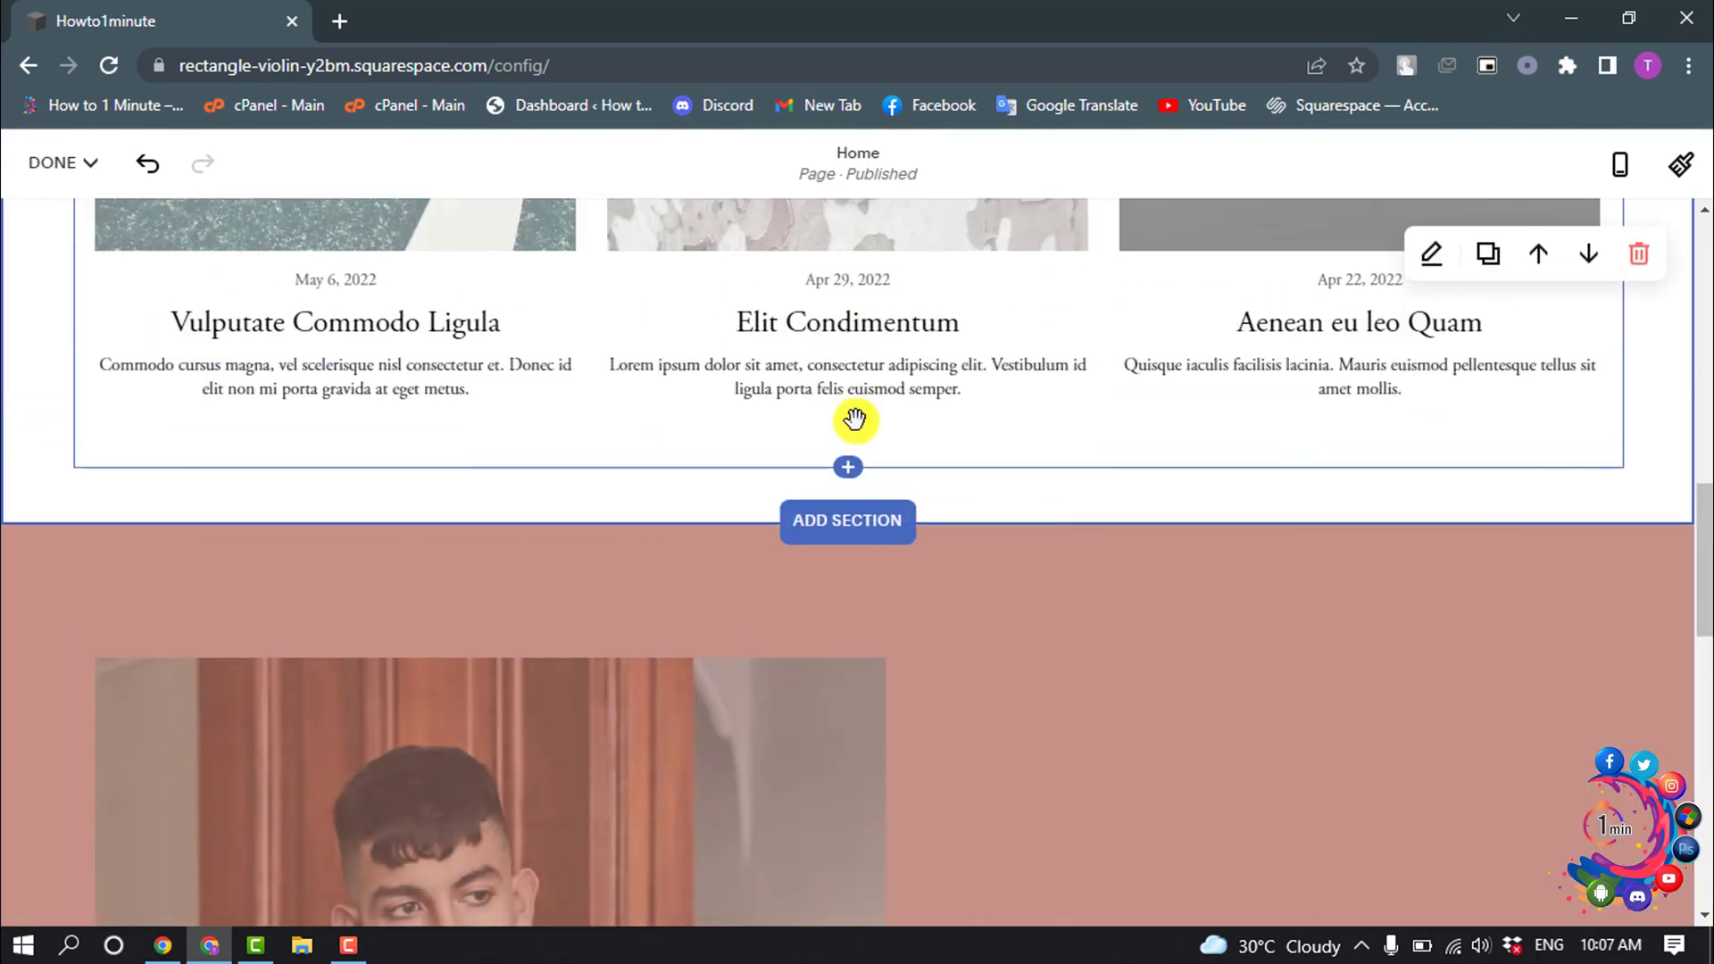
pyautogui.scroll(-8, 700, 486)
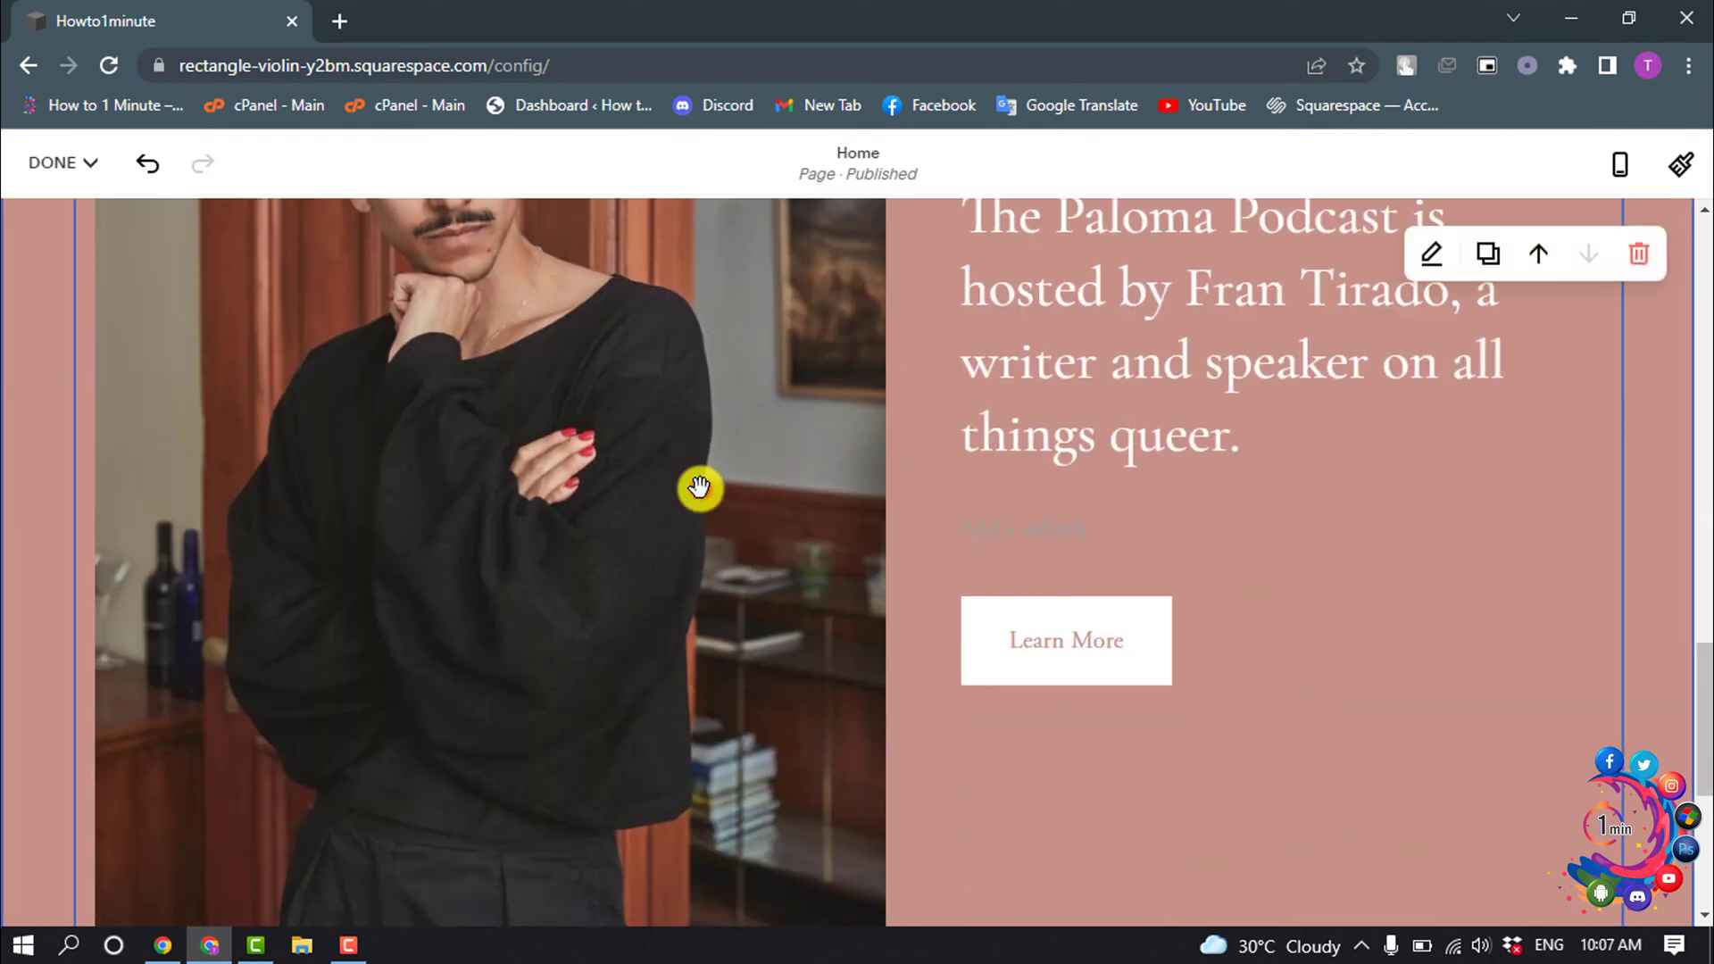
pyautogui.scroll(1, 696, 487)
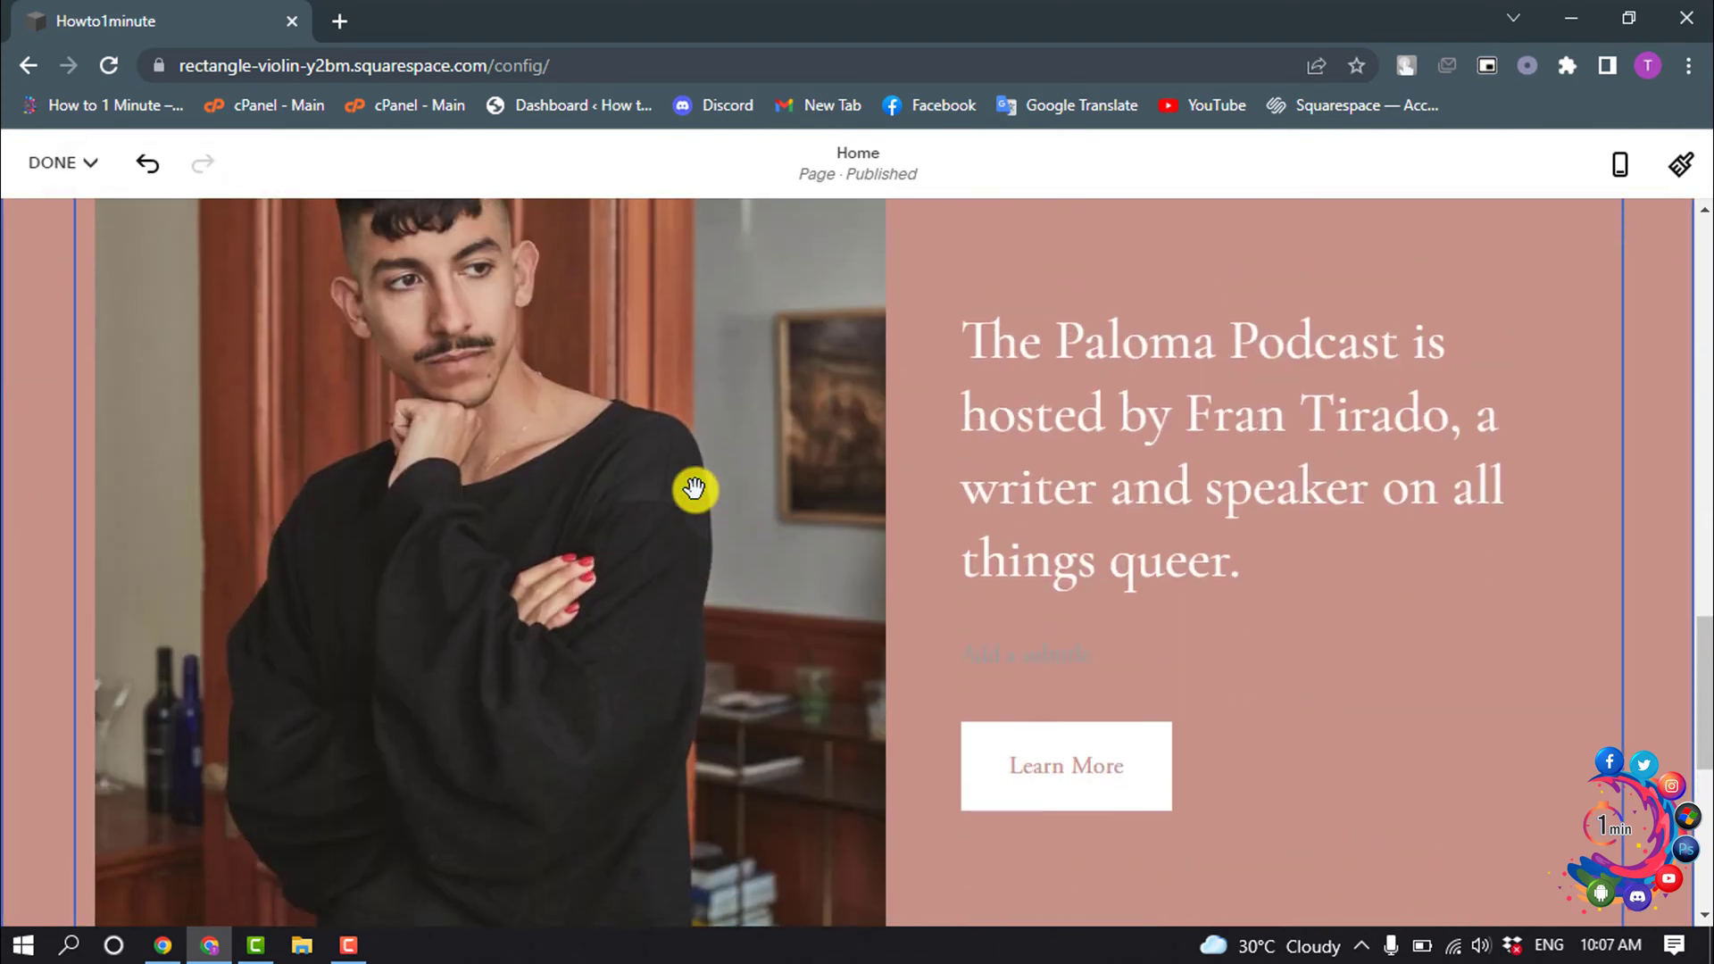
pyautogui.scroll(7, 680, 625)
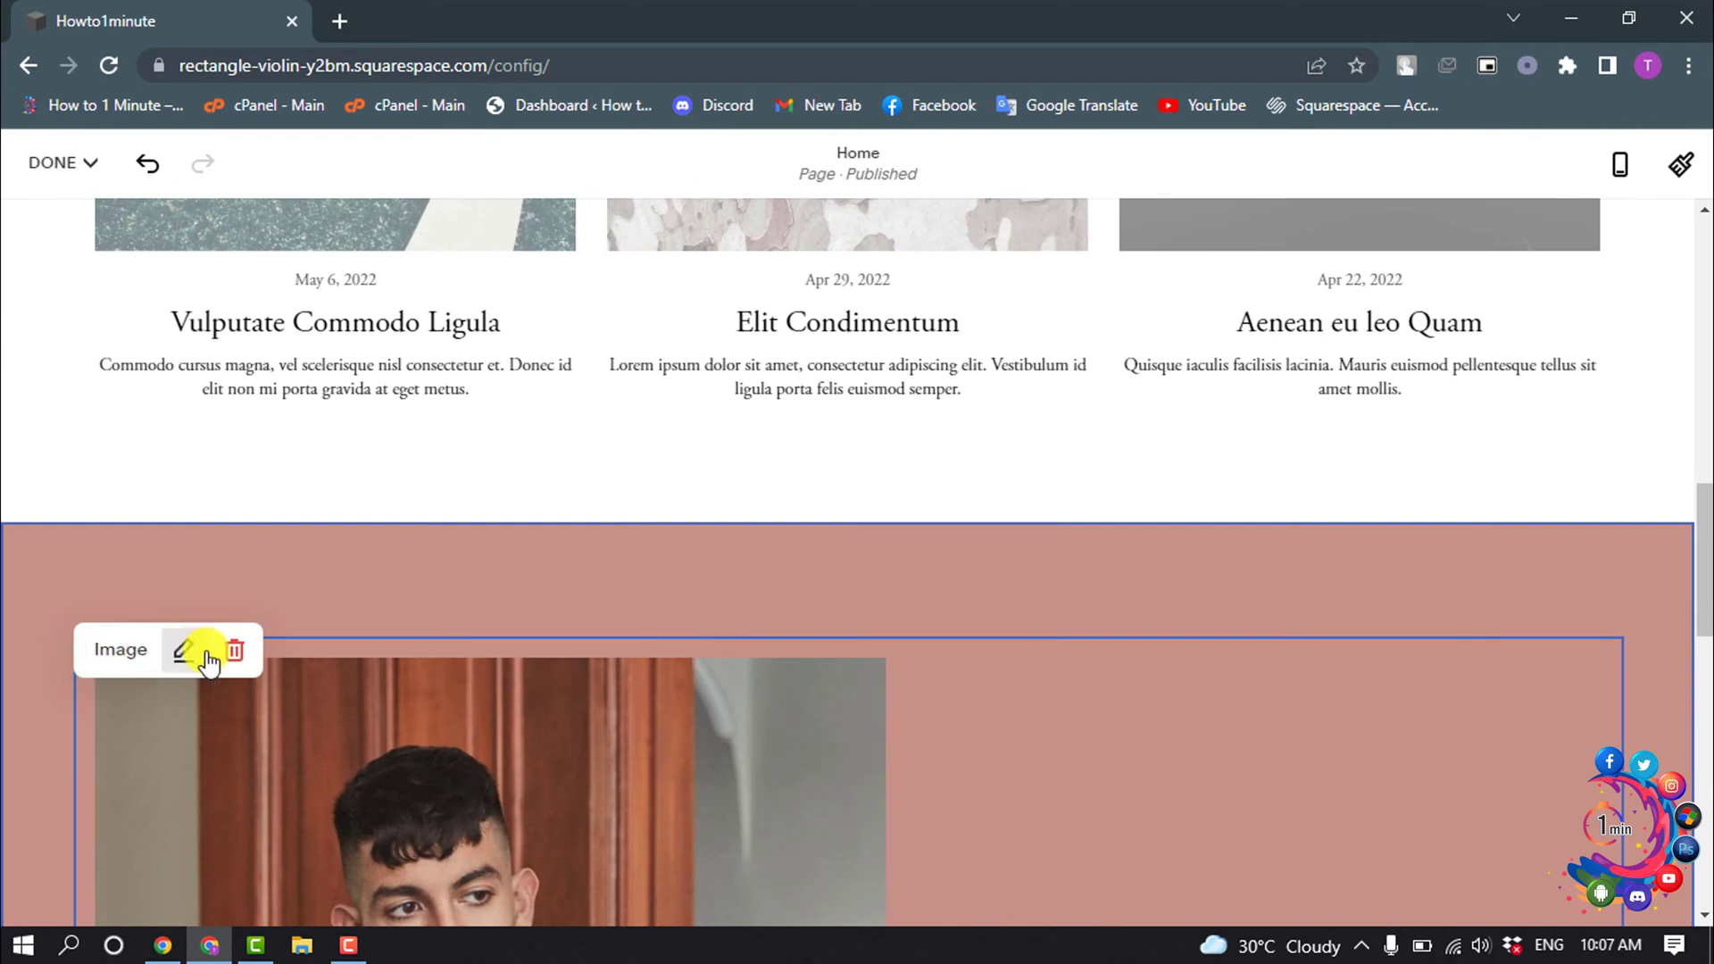
pyautogui.scroll(7, 1217, 429)
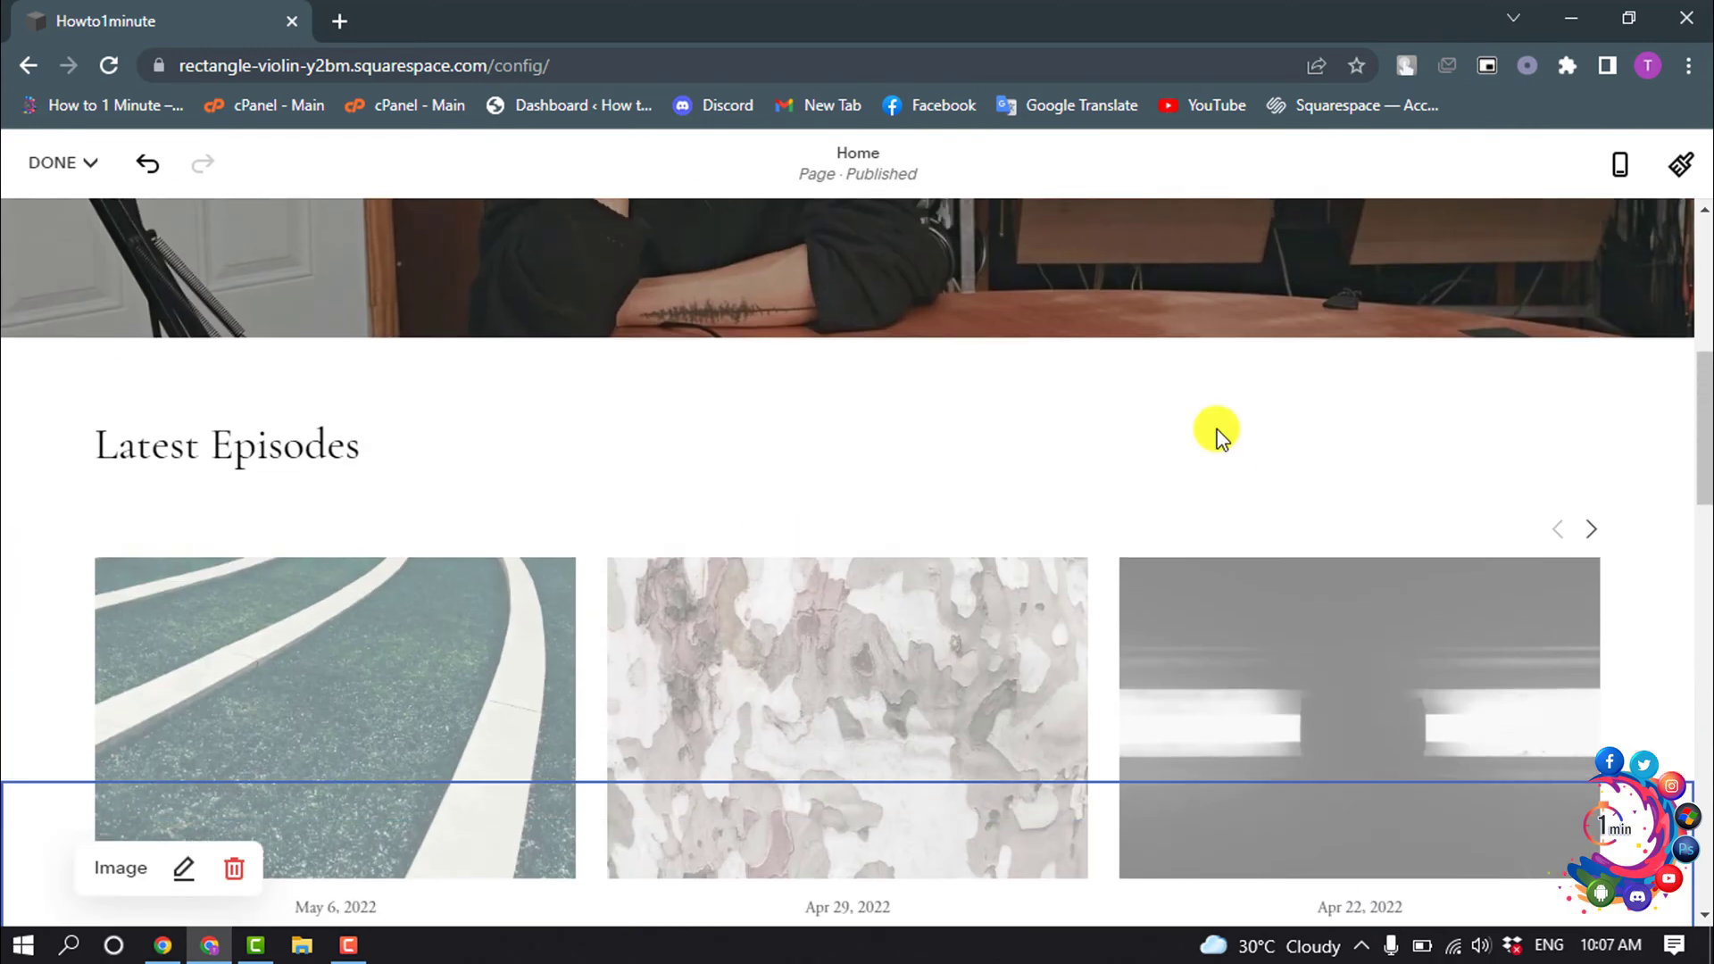
pyautogui.click(54, 162)
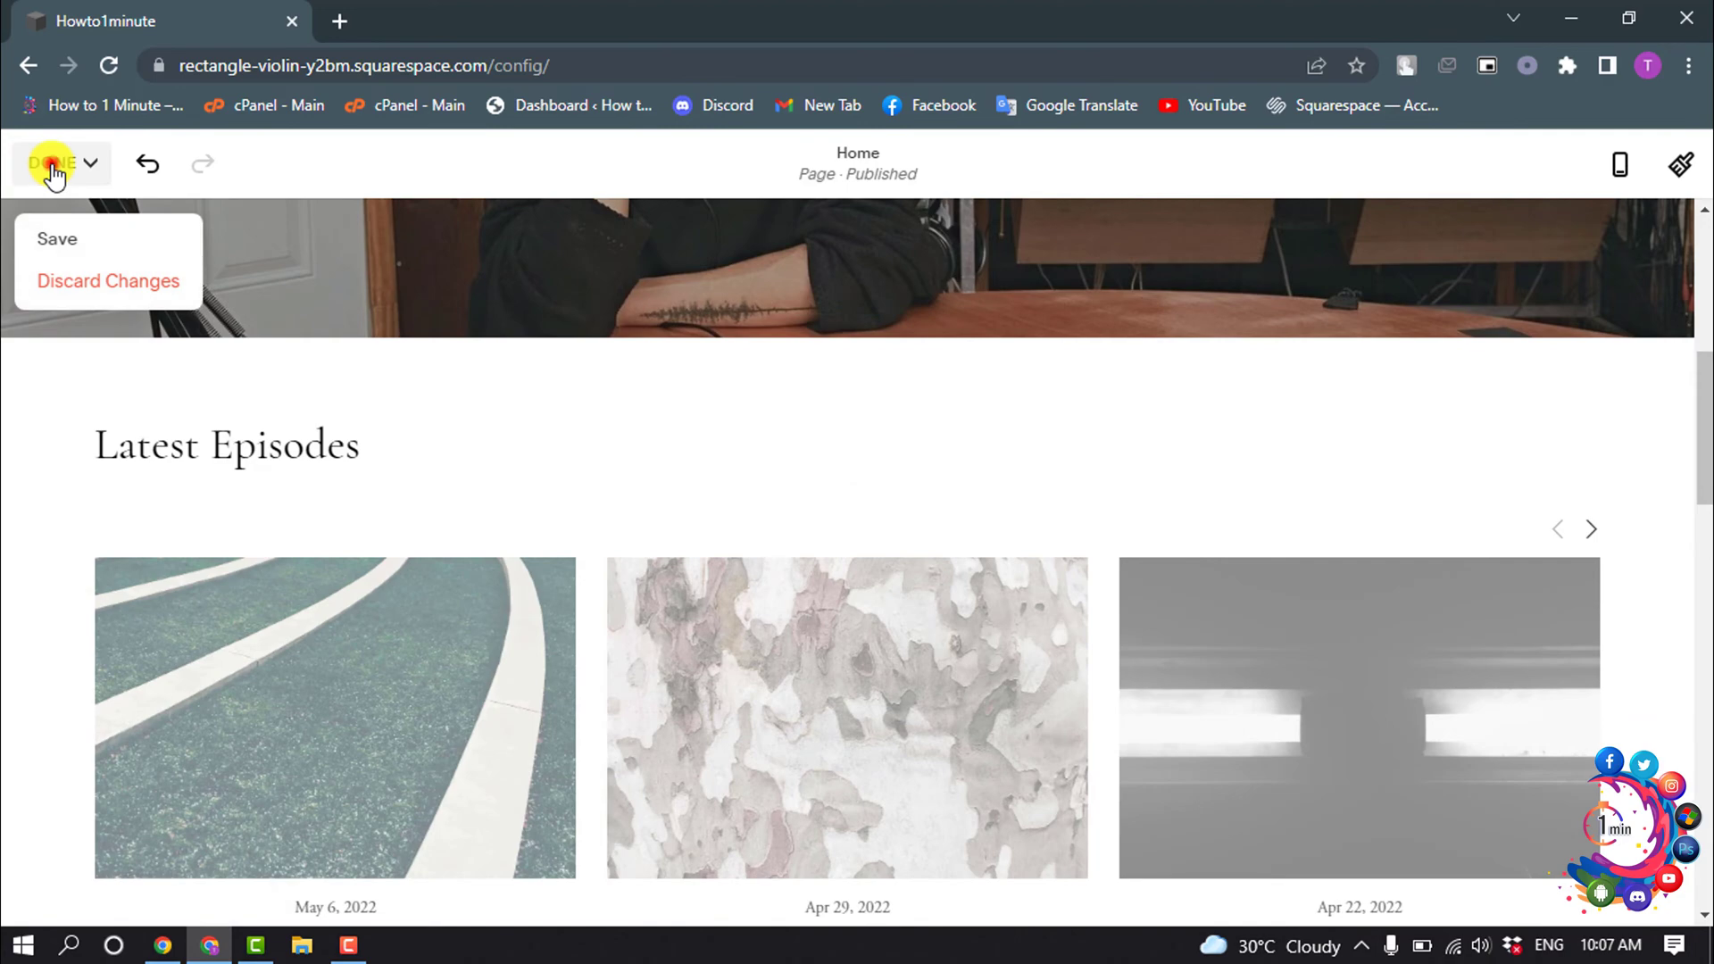
pyautogui.click(80, 237)
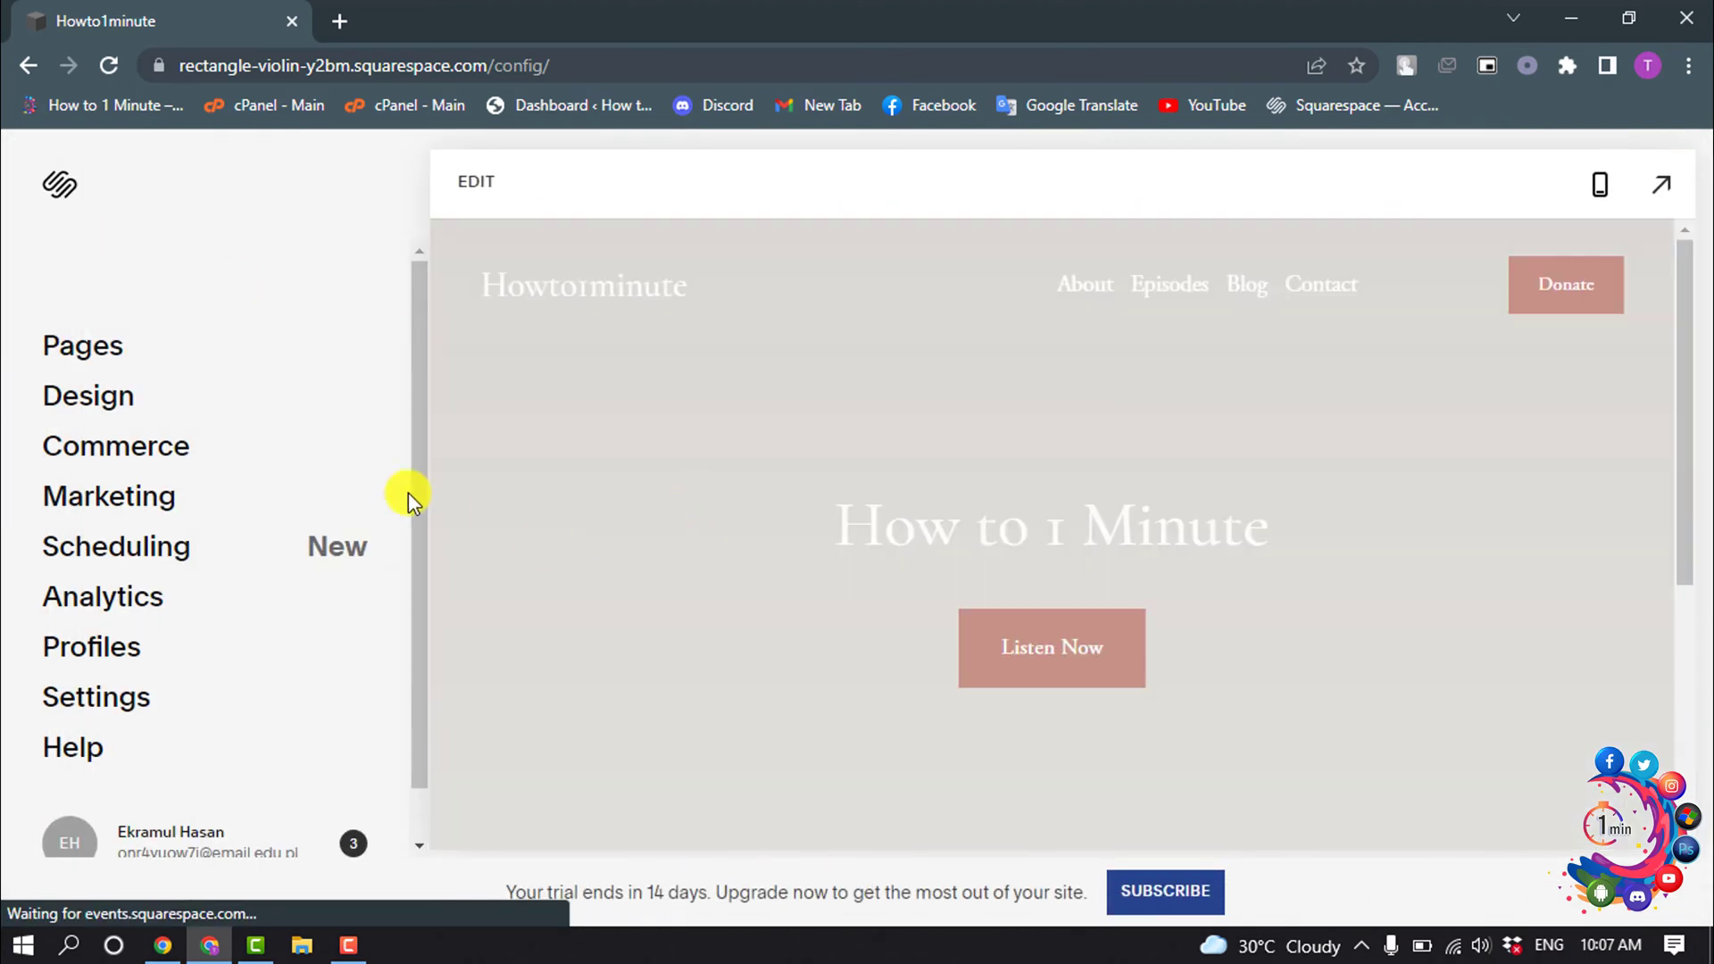
pyautogui.scroll(3, 934, 404)
pyautogui.scroll(4, 936, 399)
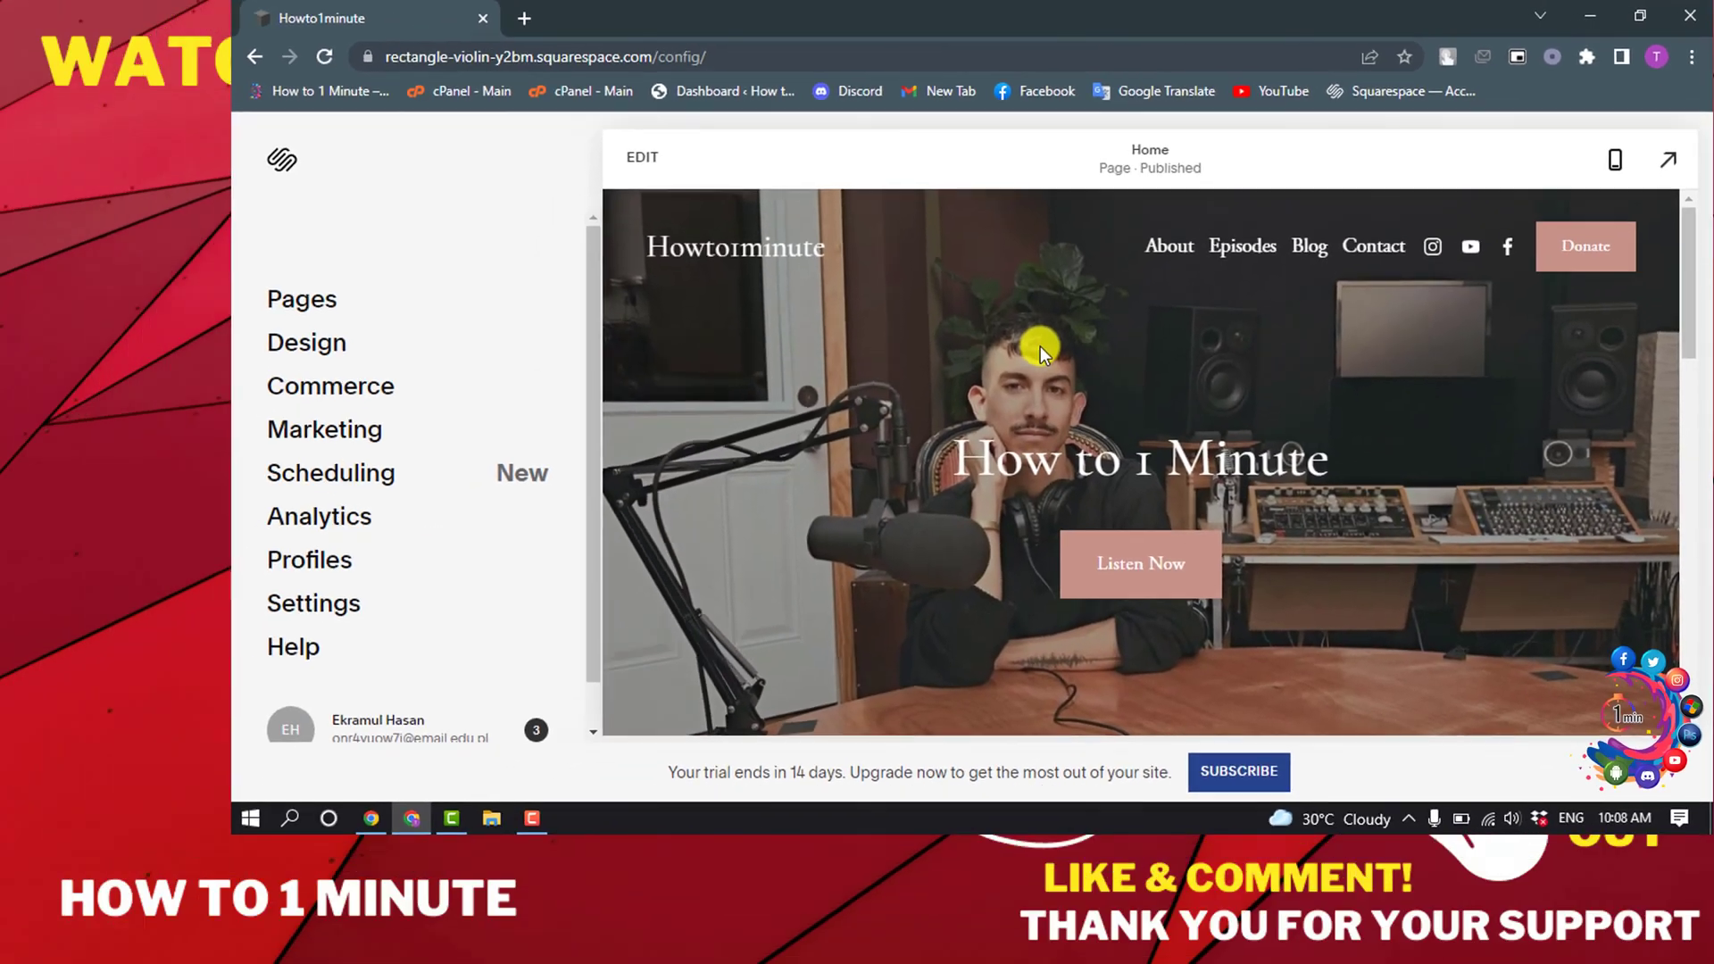